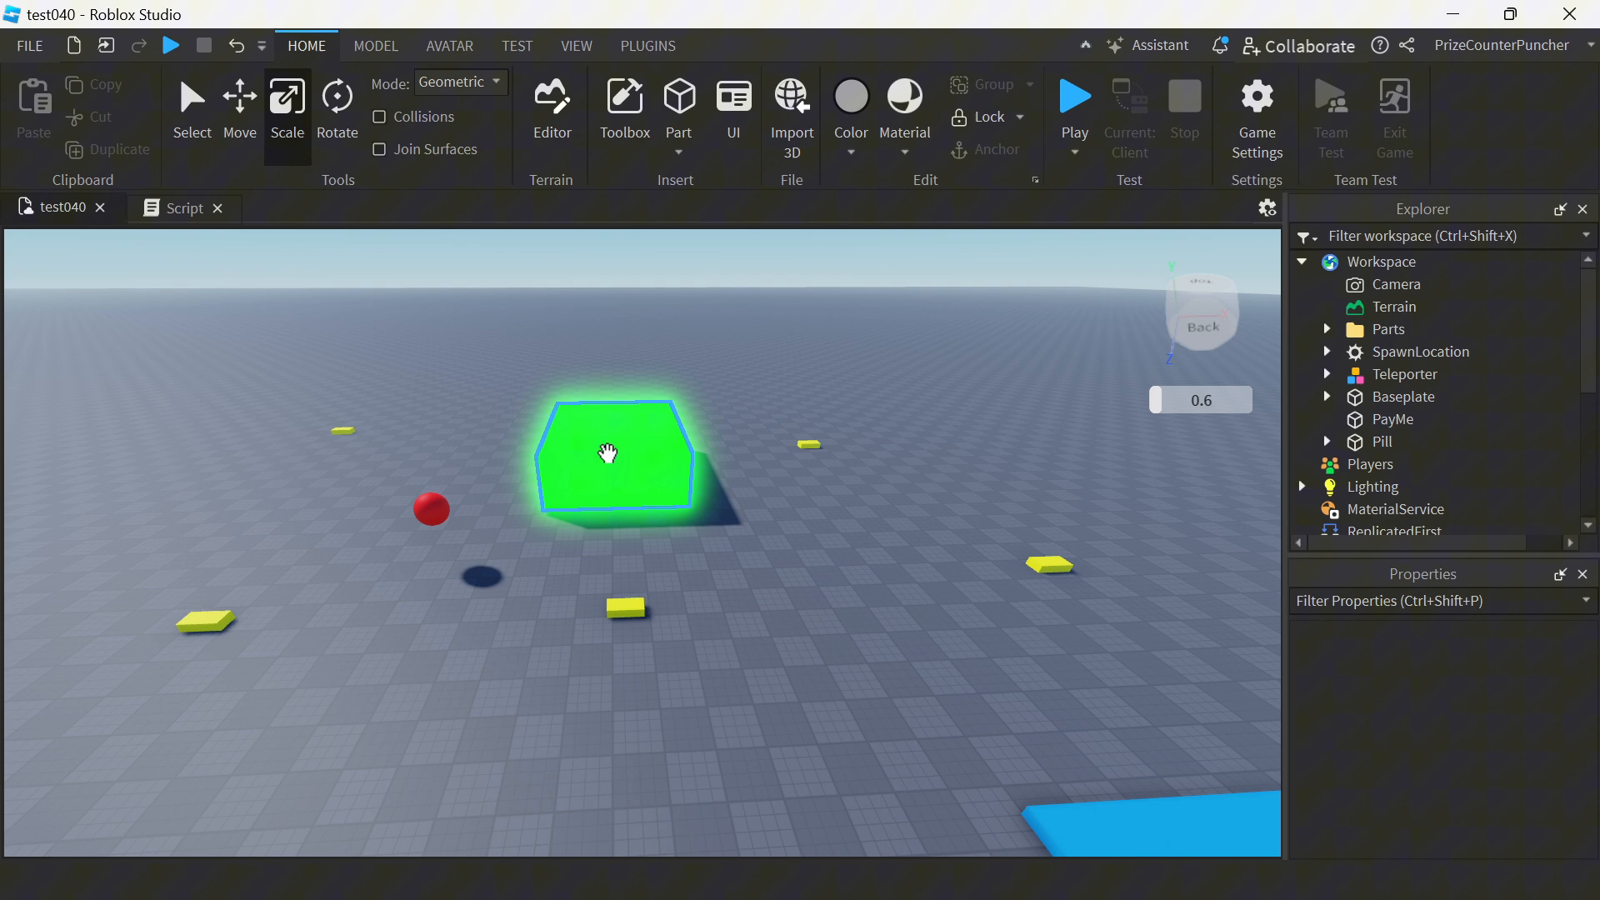
# - Select the glowing green PayMe part to bring up its properties
pyautogui.click(609, 453)
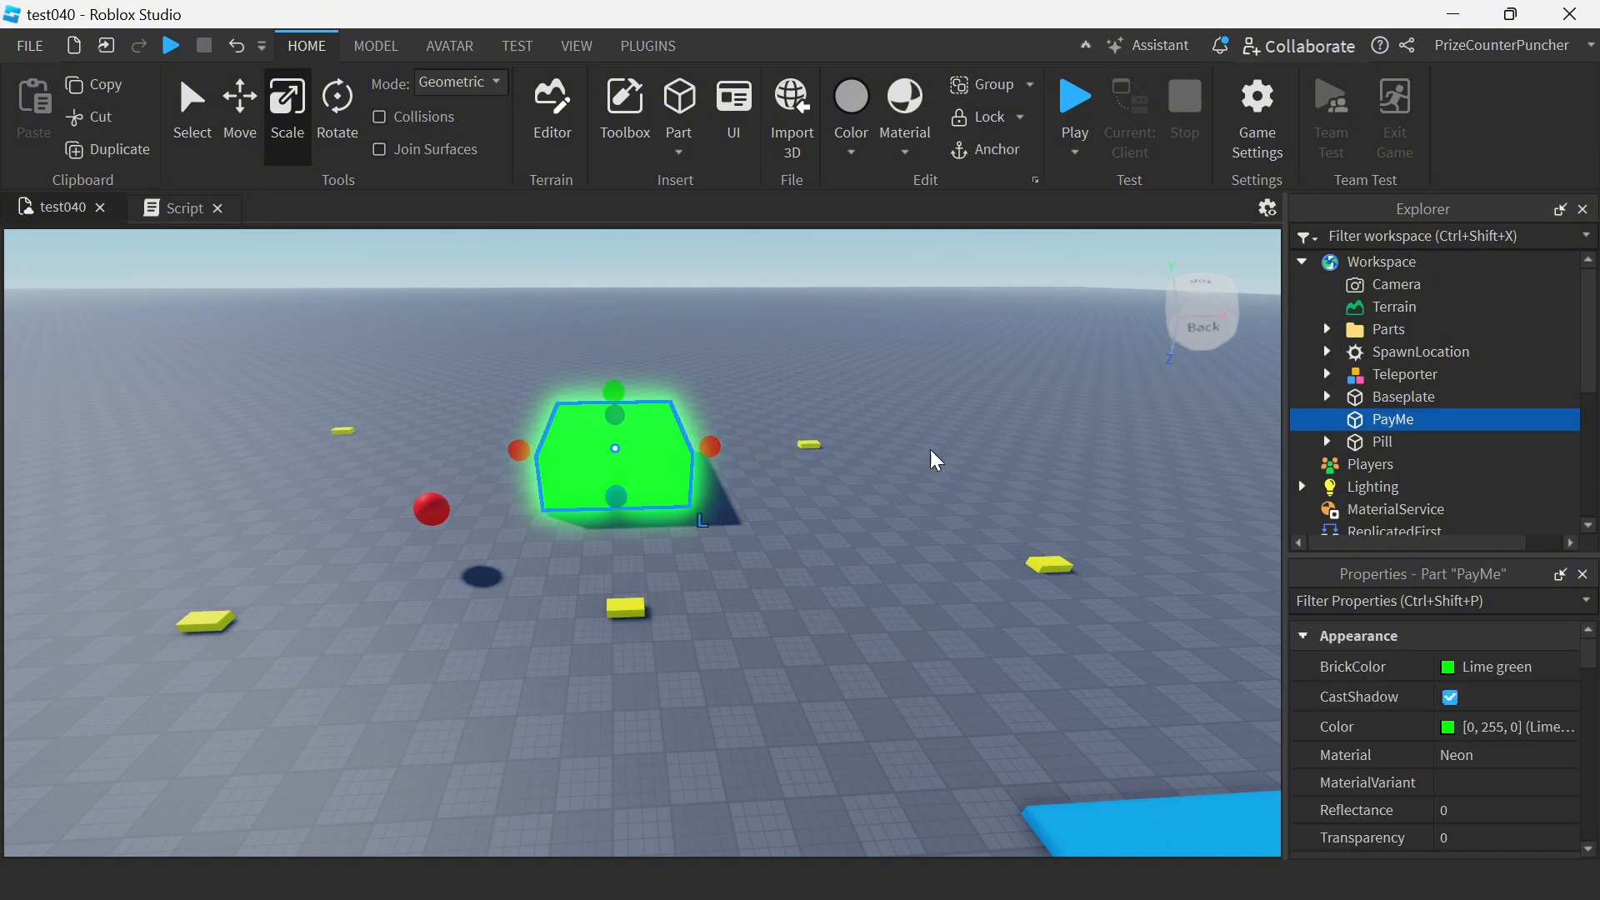
pyautogui.moveTo(1392, 419)
pyautogui.scroll(-3, 1376, 450)
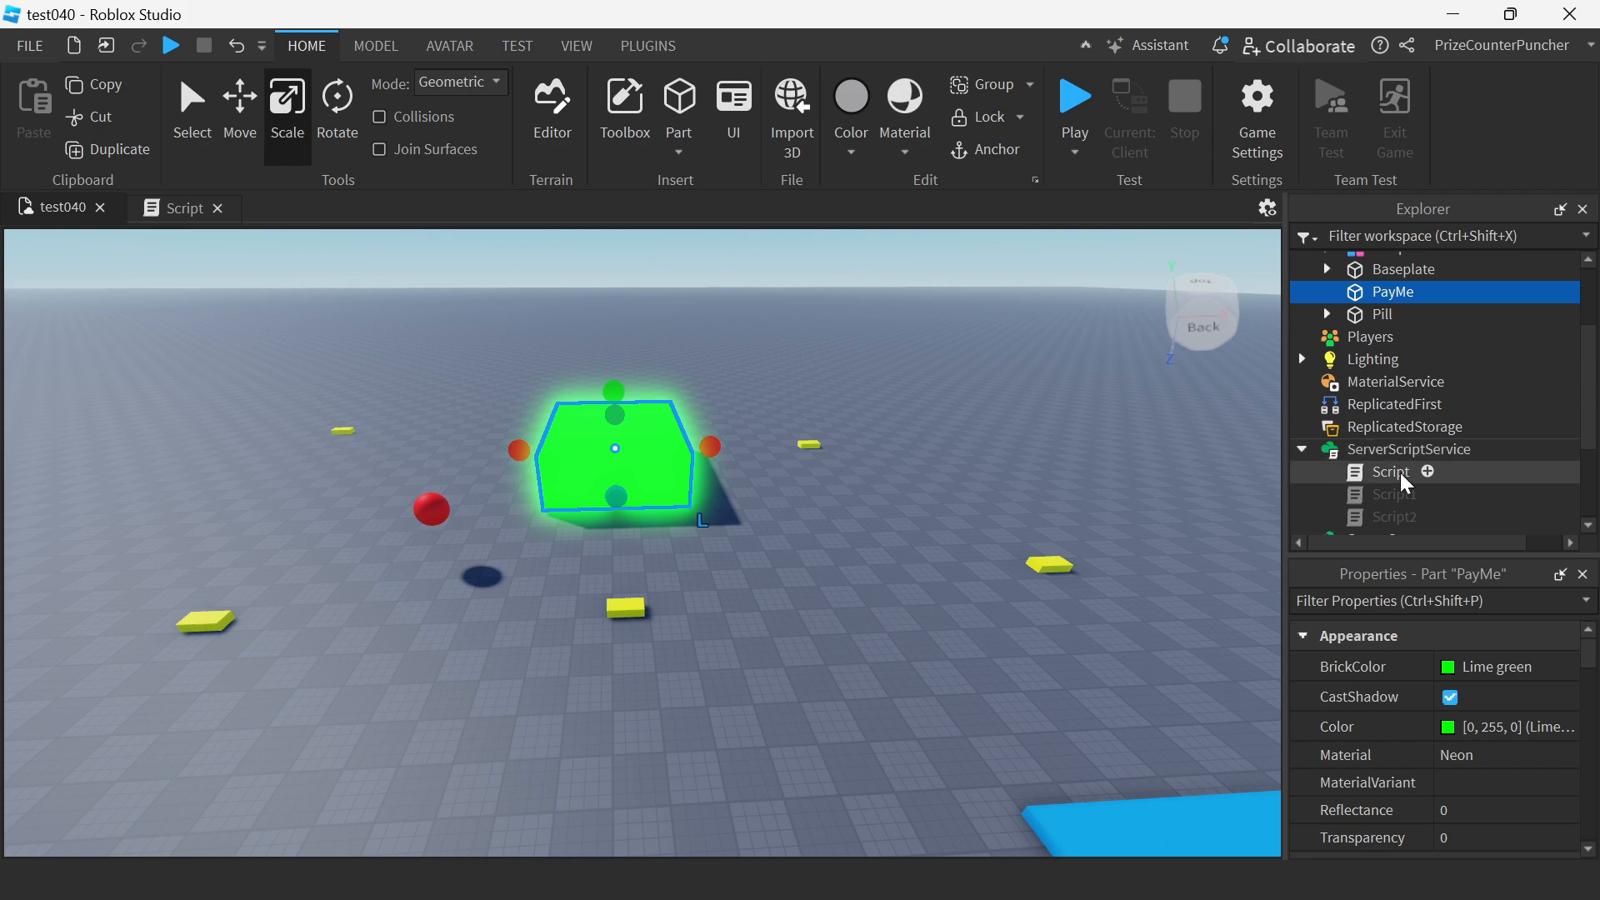
# - Load the ServerScriptService Script in the editor and review the 20-second wait and getClosestPlayer call
pyautogui.doubleClick(1391, 470)
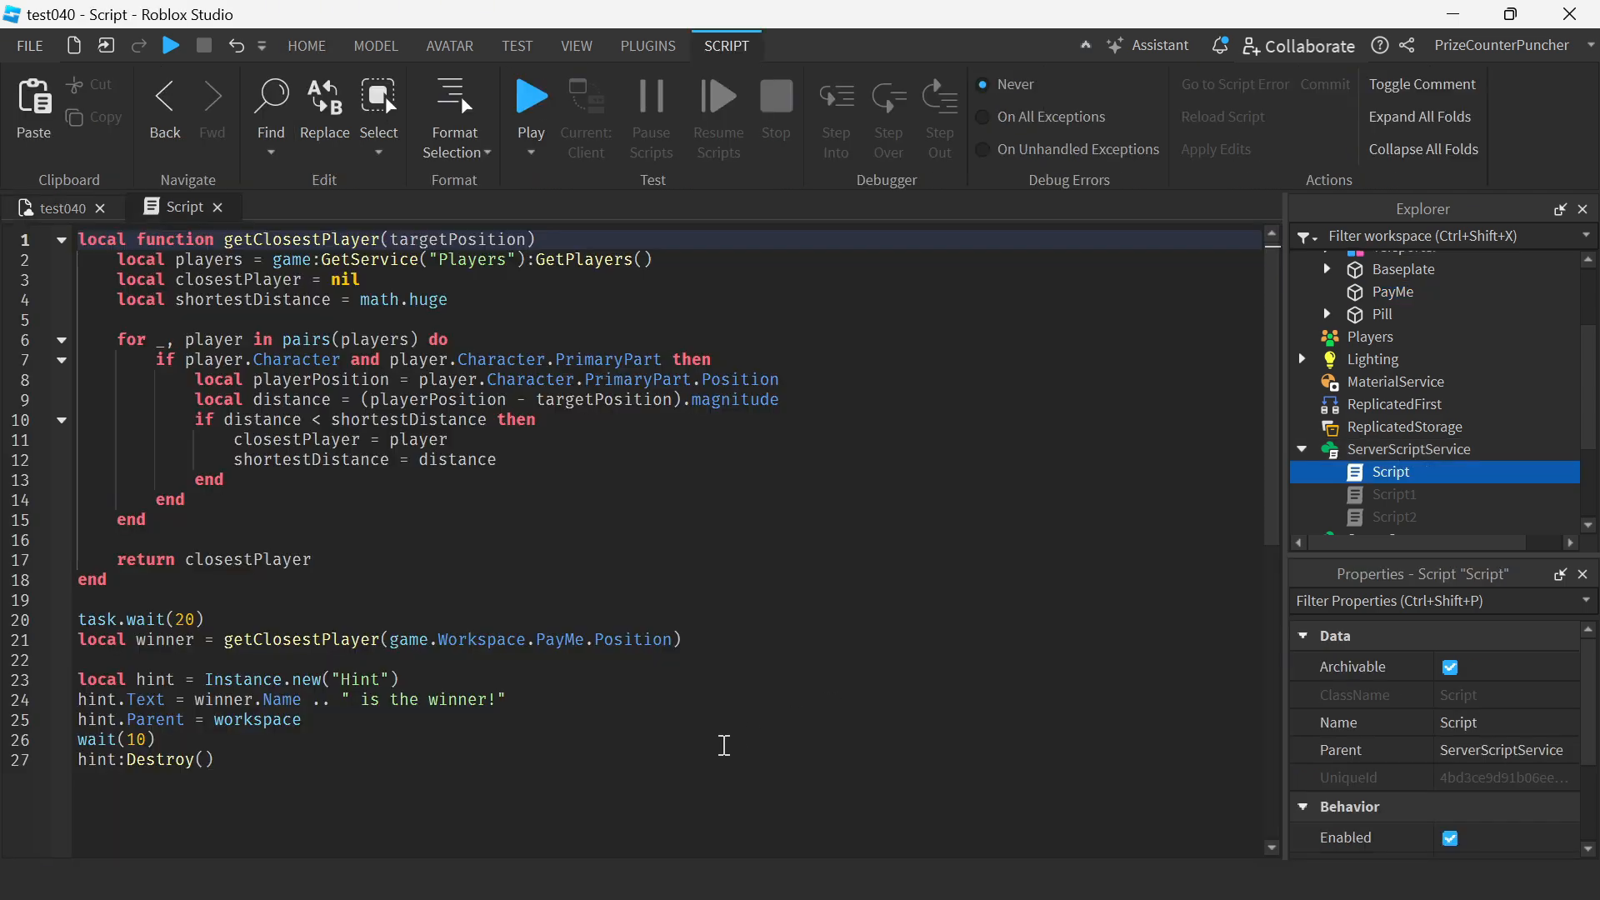
pyautogui.moveTo(338, 813); pyautogui.dragTo(26, 210)
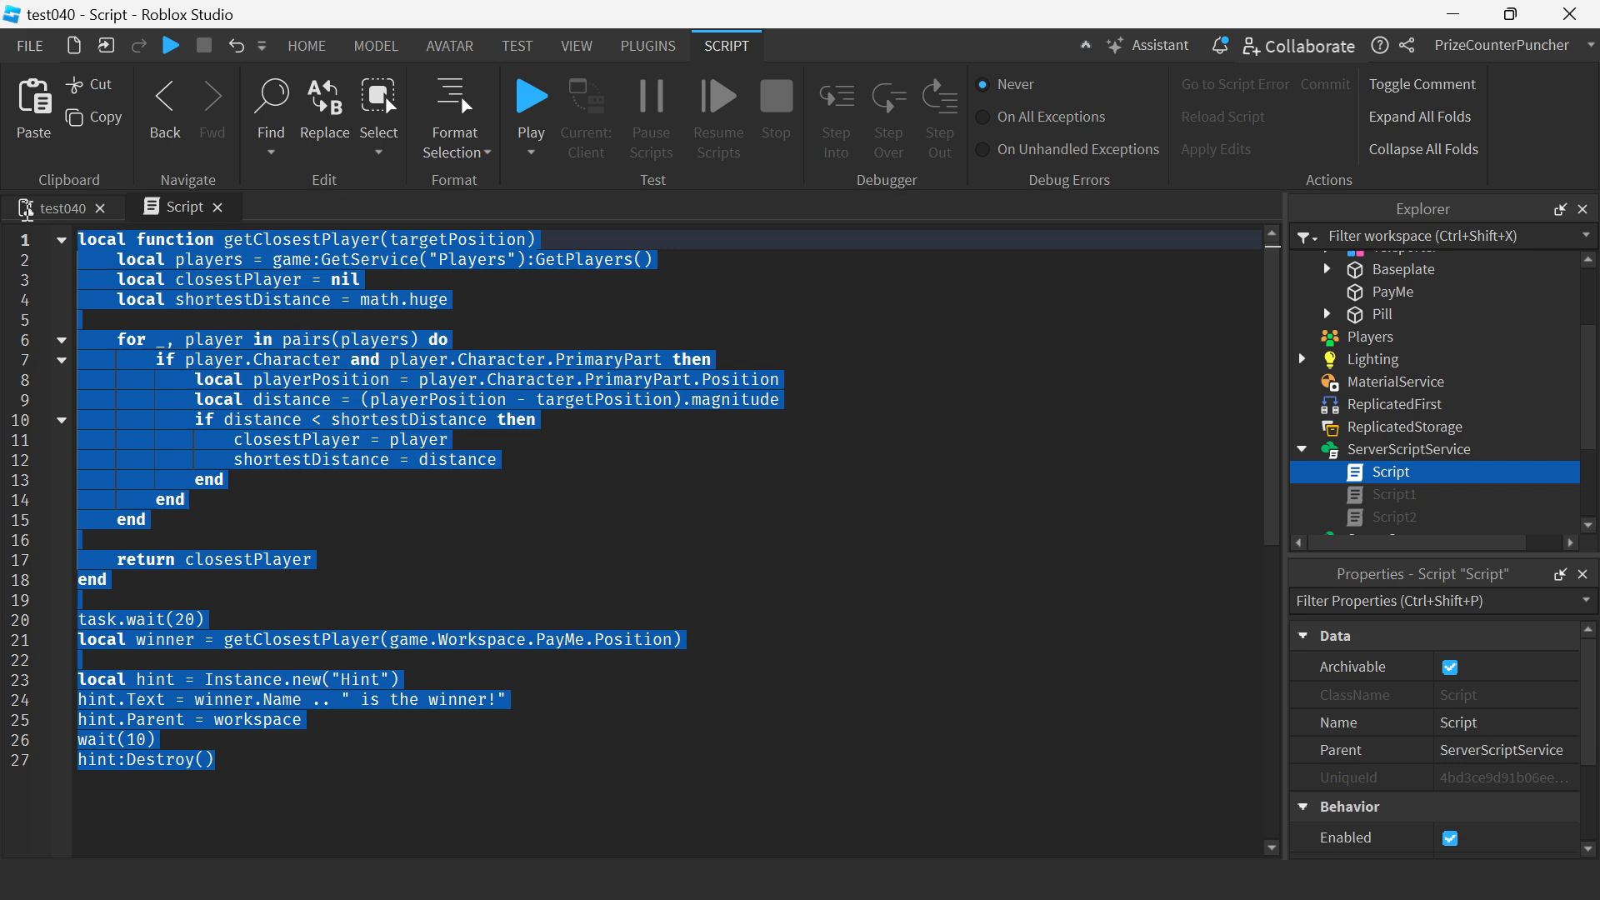
pyautogui.click(748, 494)
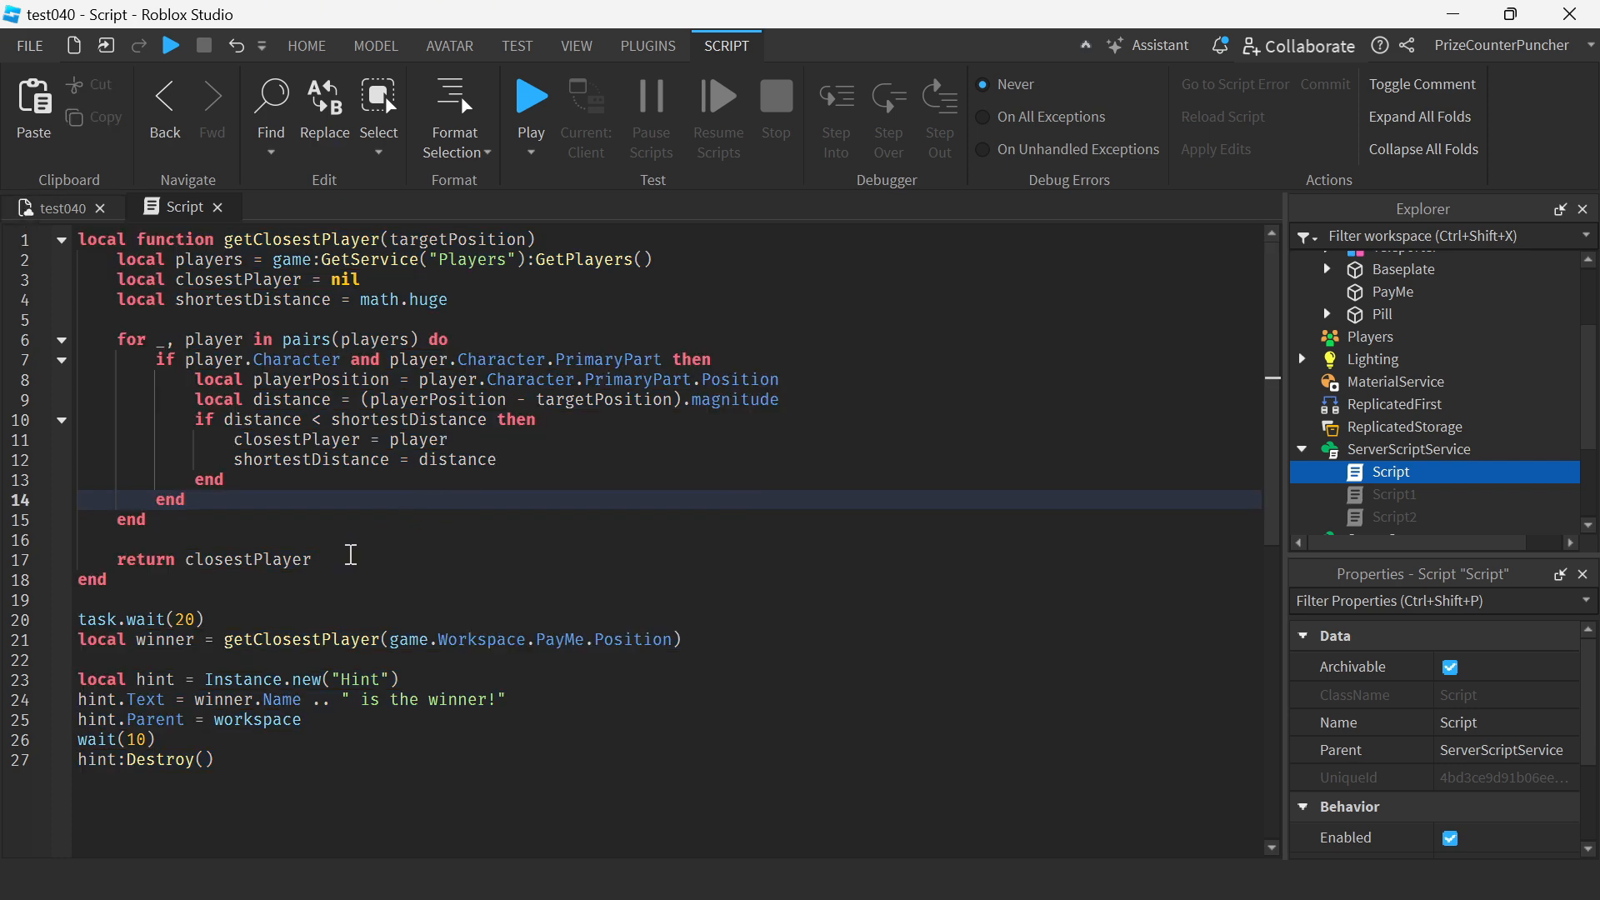
pyautogui.click(236, 619)
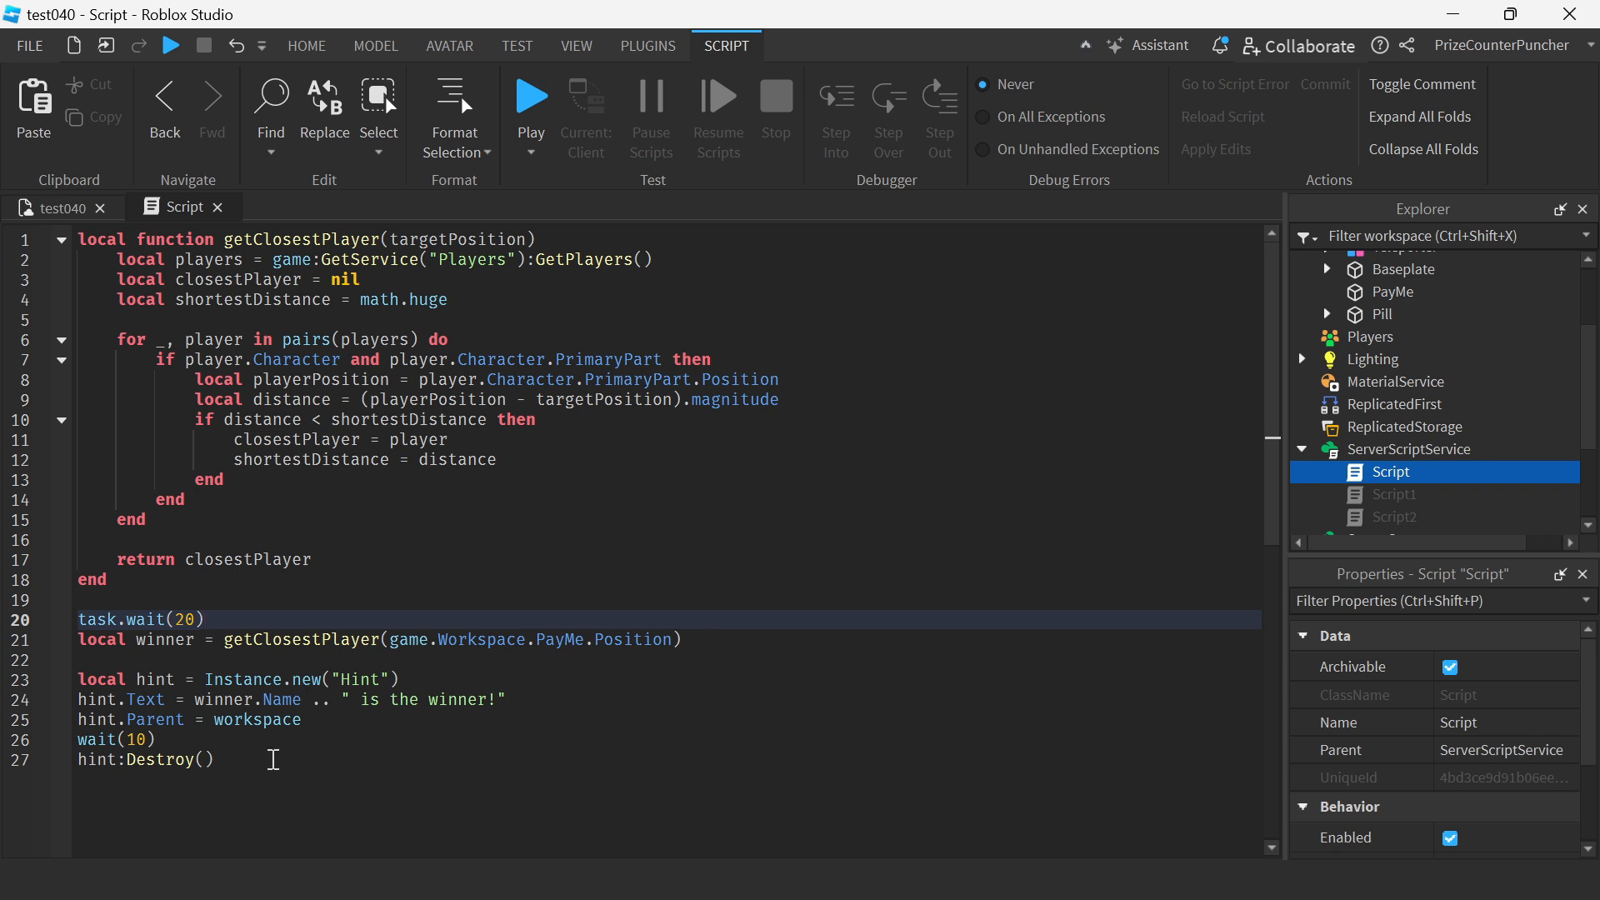
pyautogui.click(300, 640)
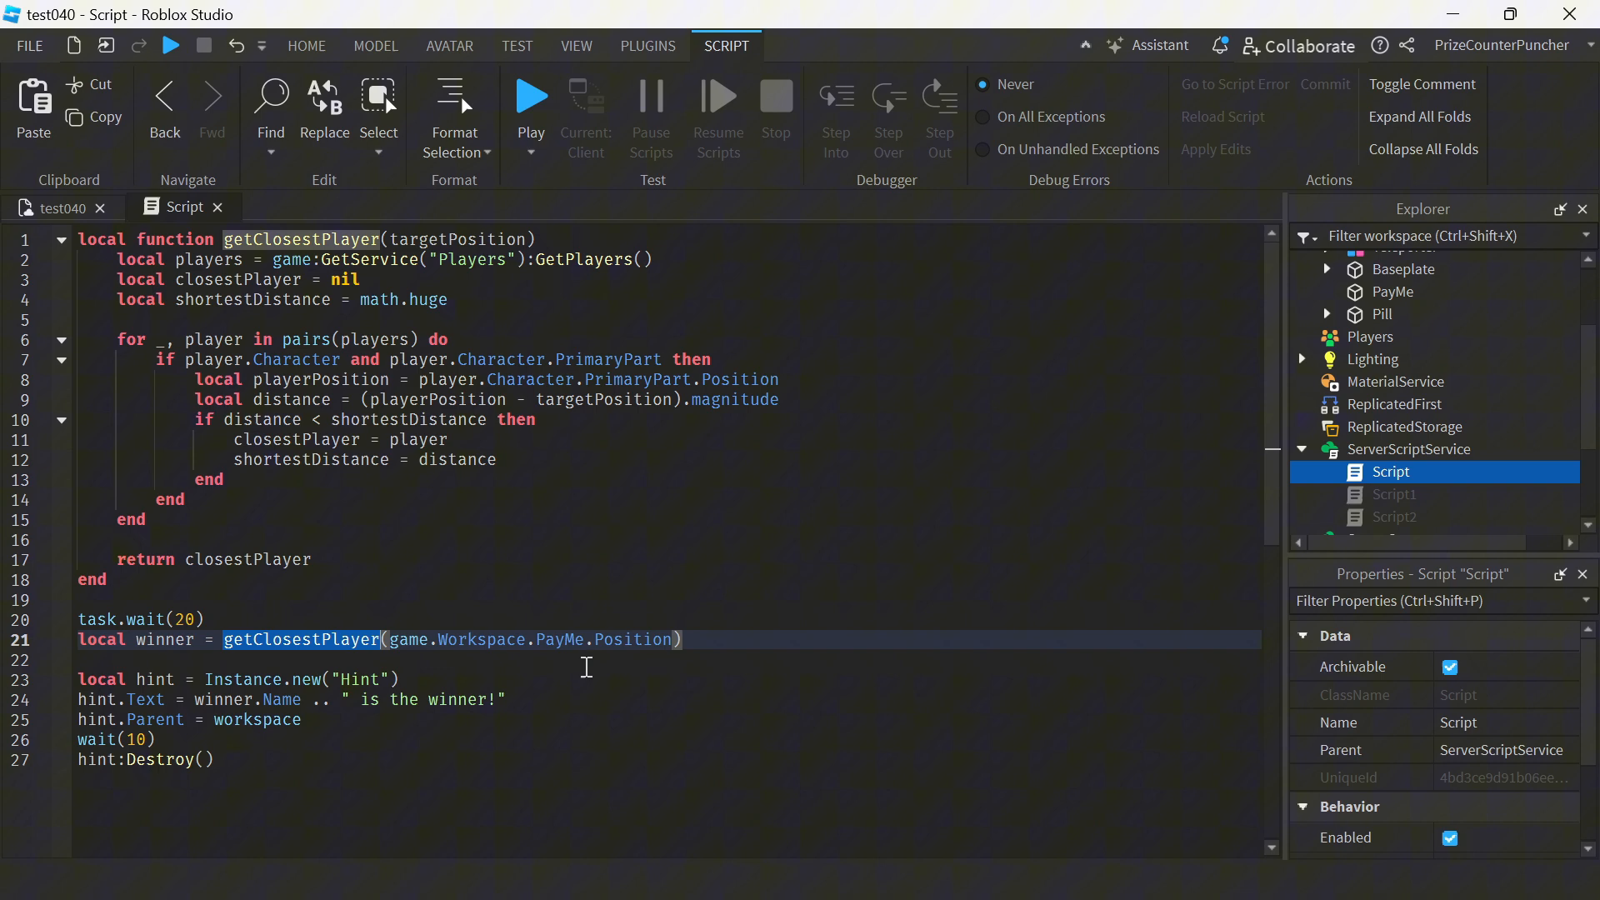
# - Highlight the PayMe position argument and the hint-creating lines 23 to 27 for review
pyautogui.click(391, 639)
pyautogui.moveTo(390, 639); pyautogui.dragTo(675, 639)
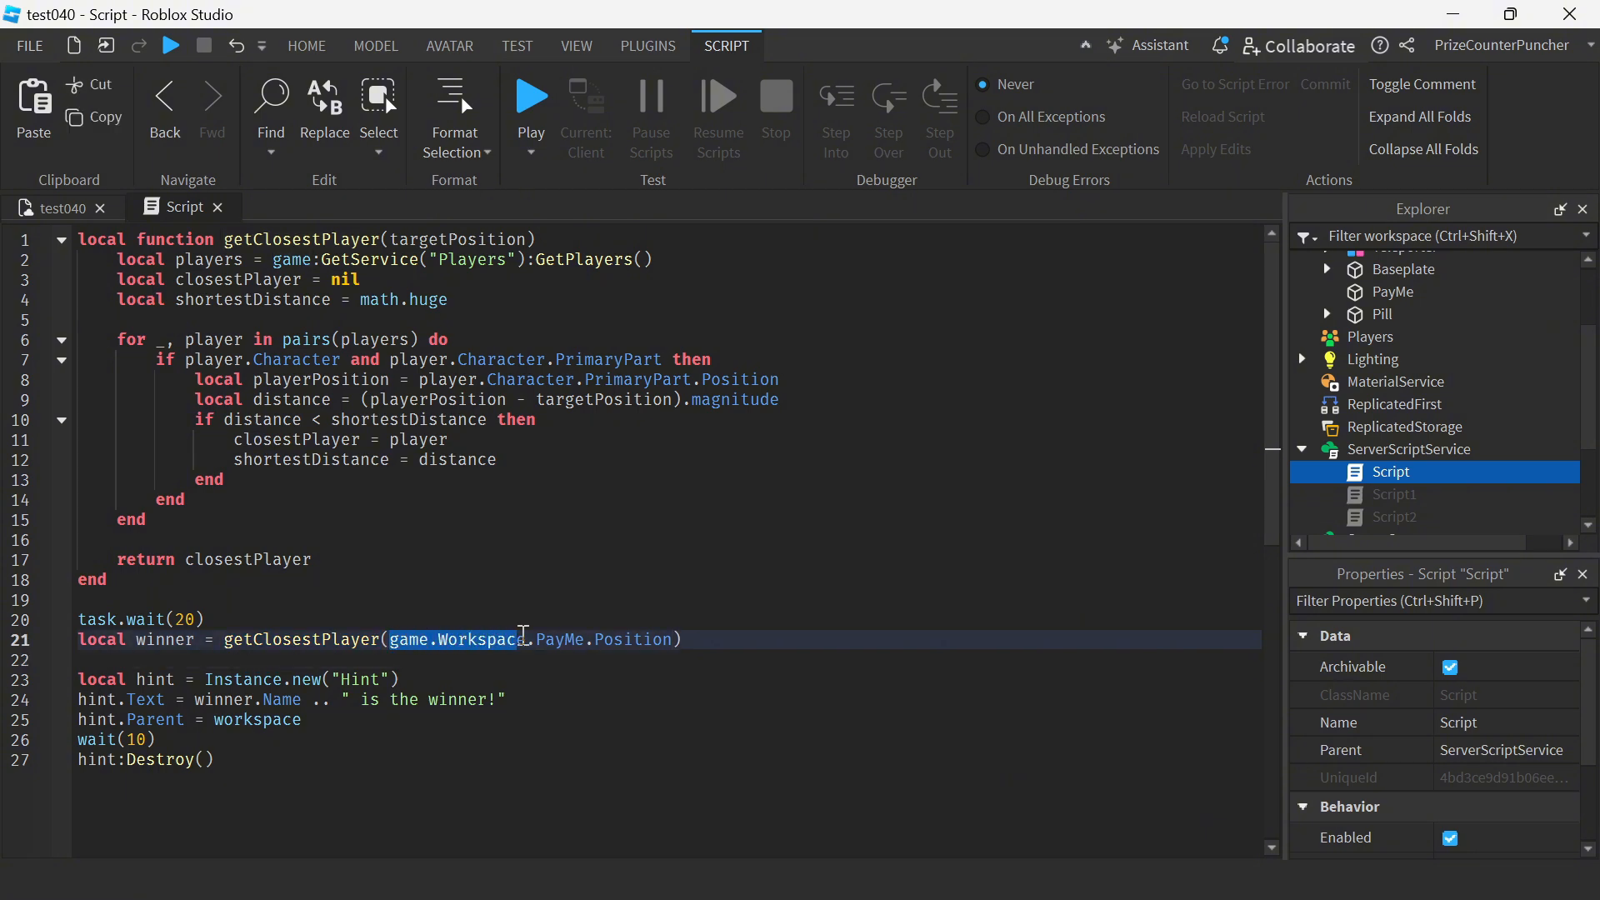
pyautogui.click(714, 639)
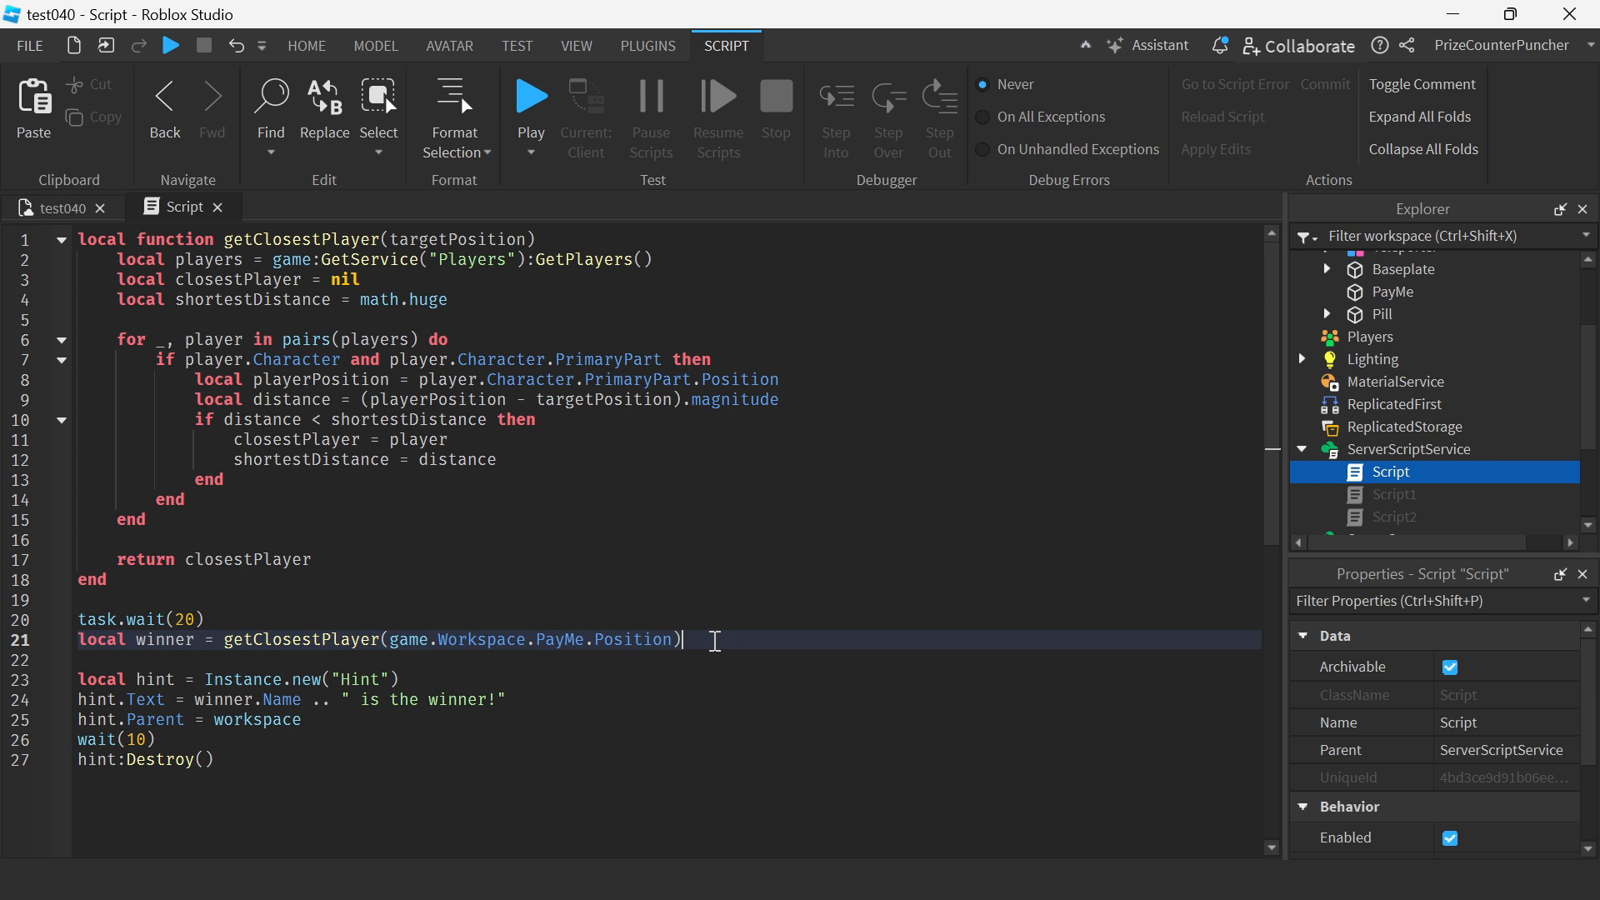
pyautogui.moveTo(264, 759); pyautogui.dragTo(52, 684)
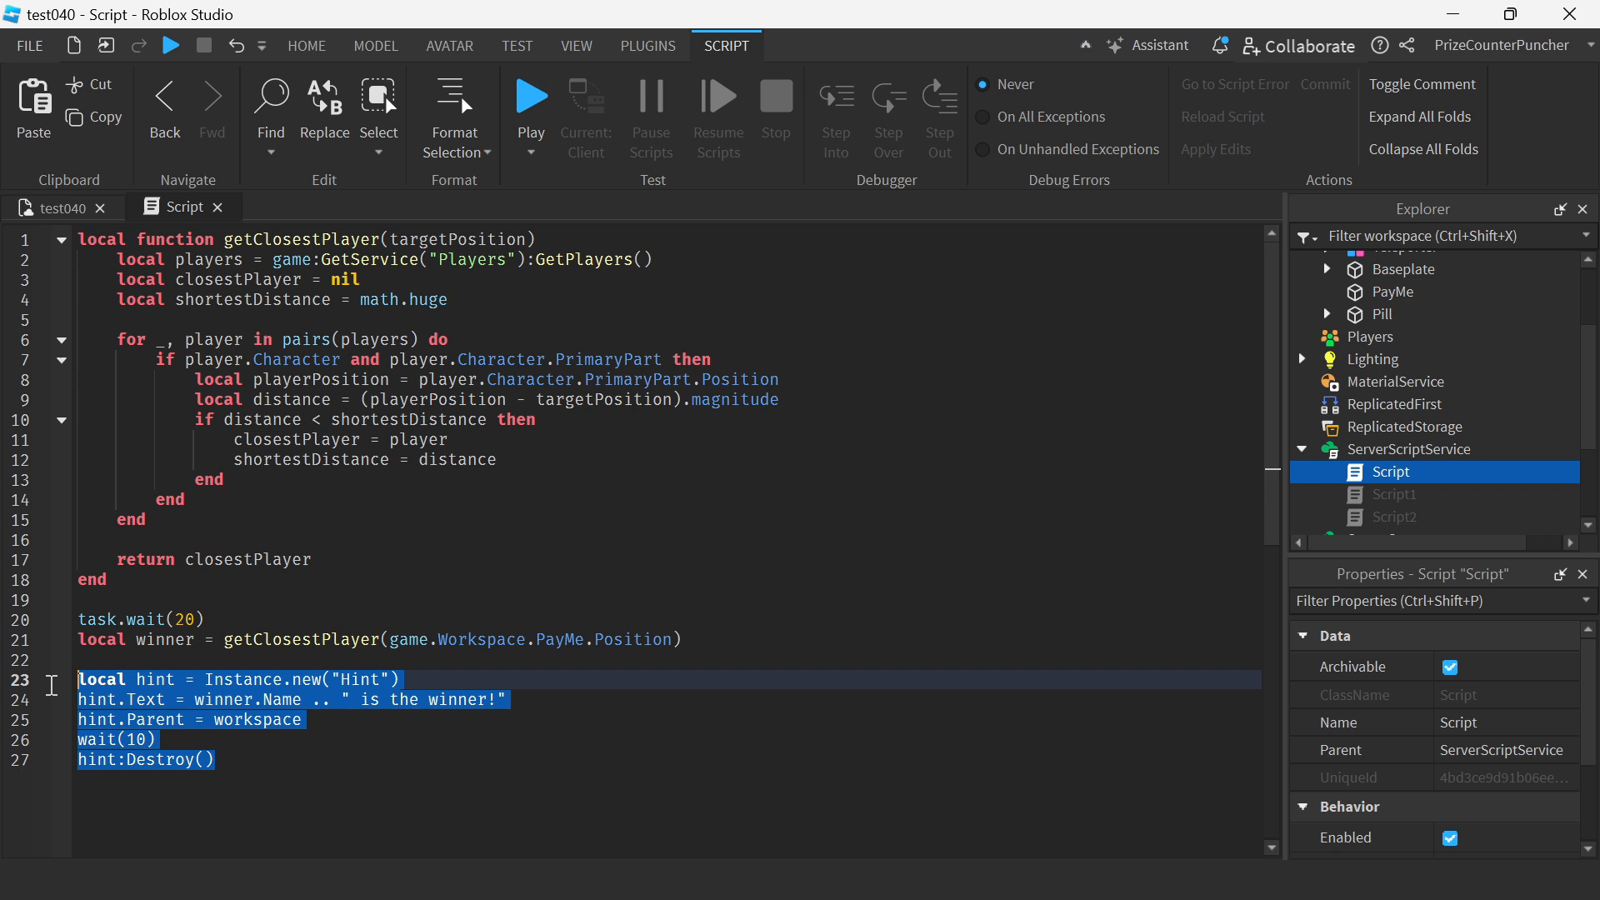
pyautogui.click(252, 756)
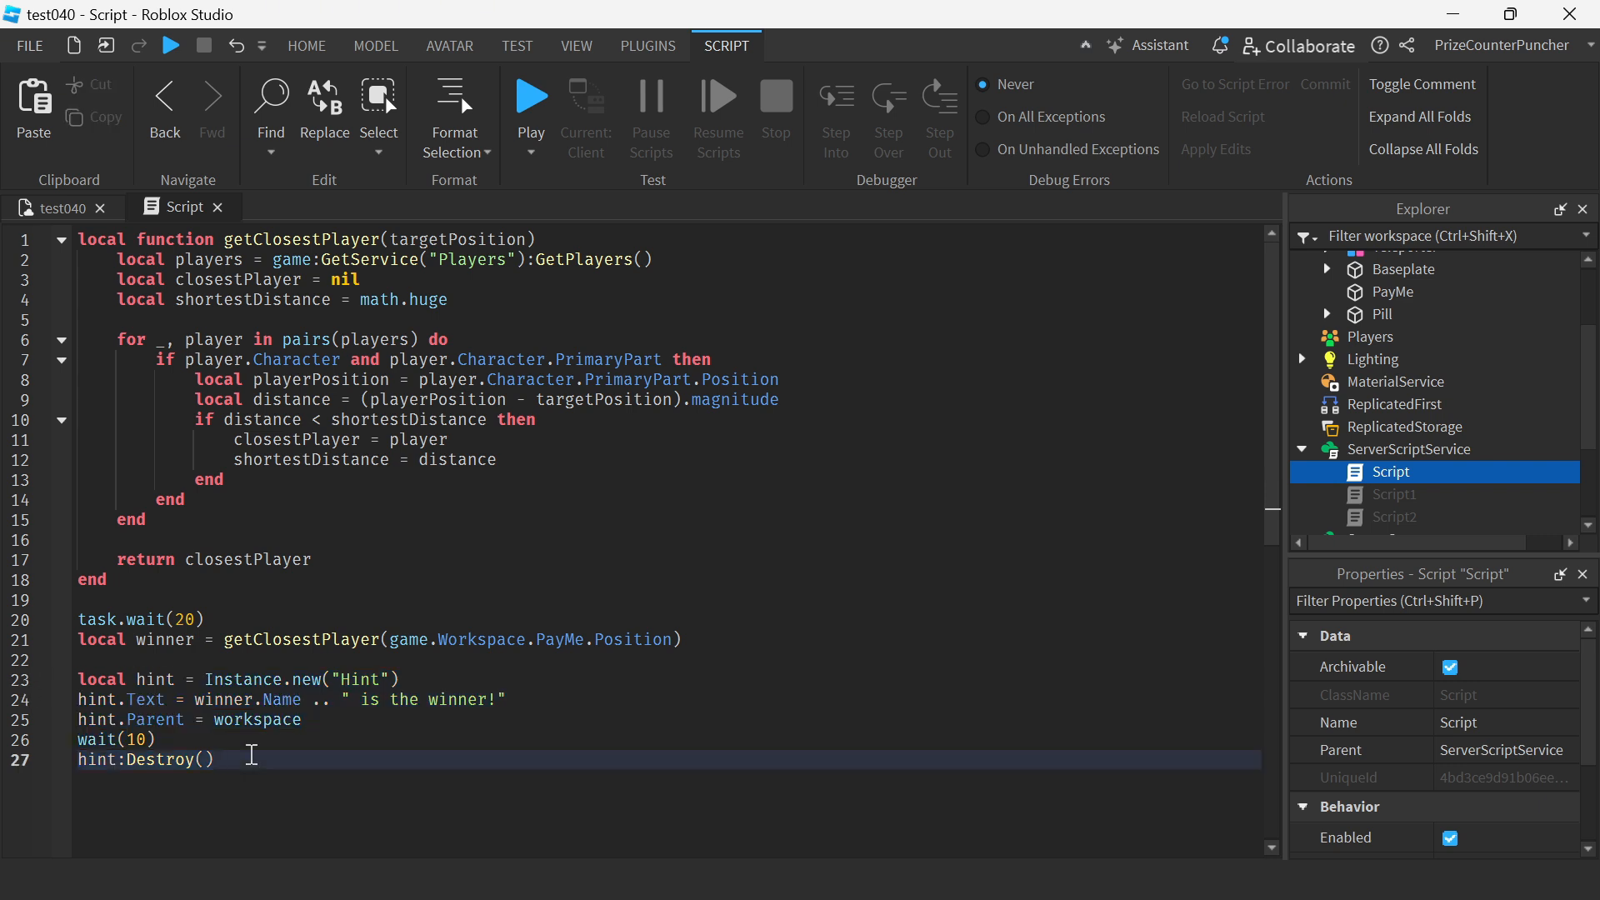
# - Review the getClosestPlayer function's targetPosition parameter and closestPlayer/shortestDistance setup lines
pyautogui.moveTo(140, 581); pyautogui.dragTo(15, 220)
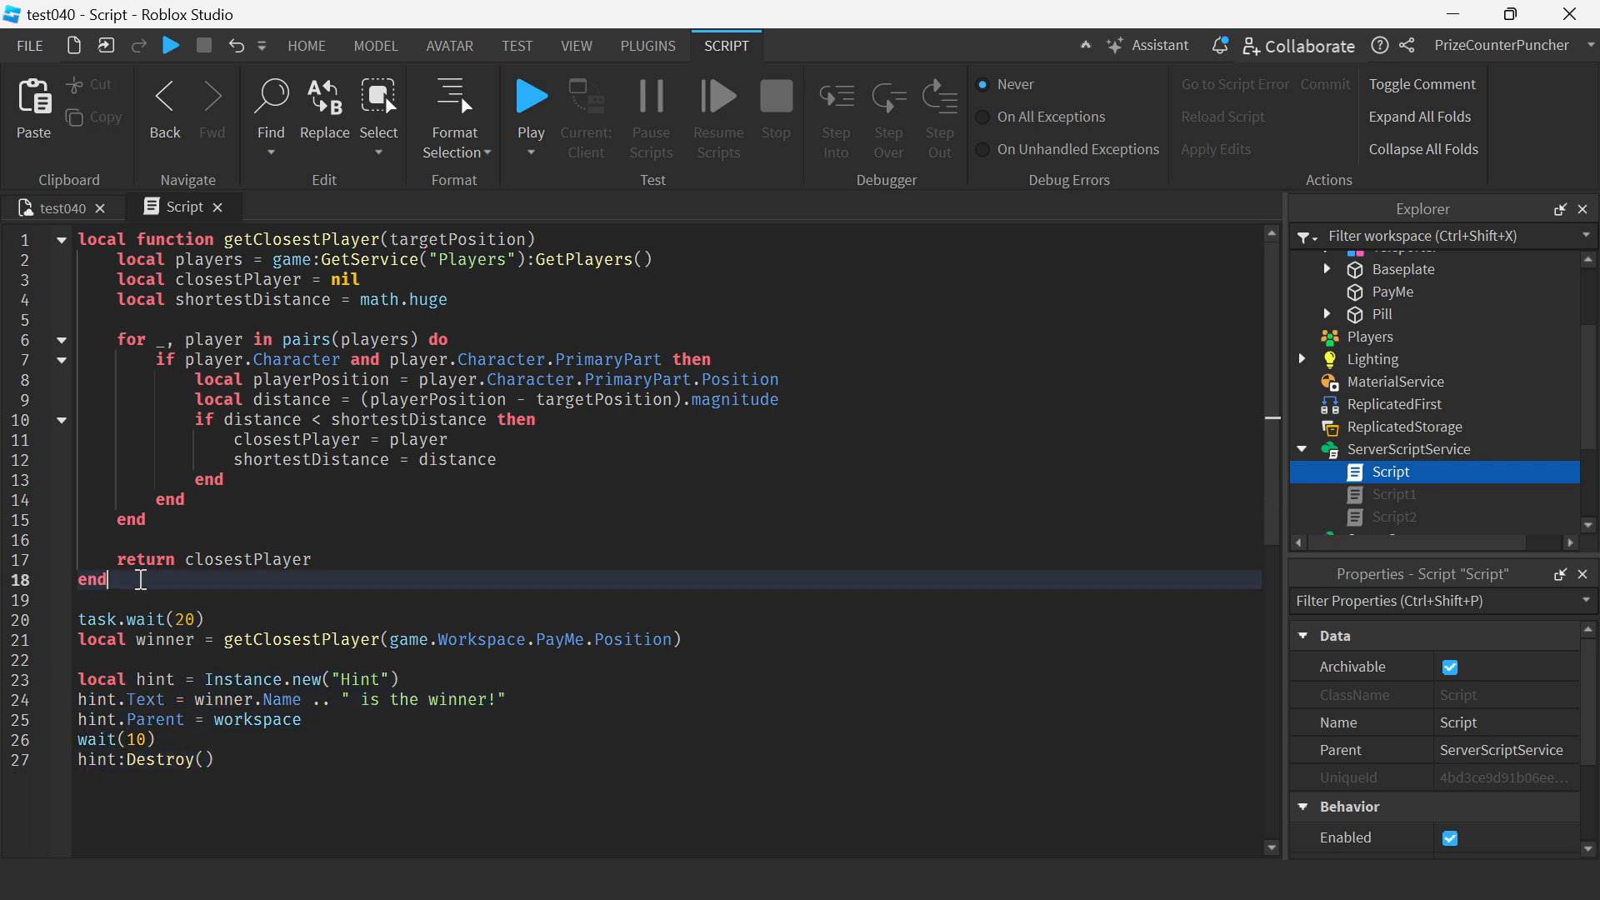
pyautogui.click(549, 295)
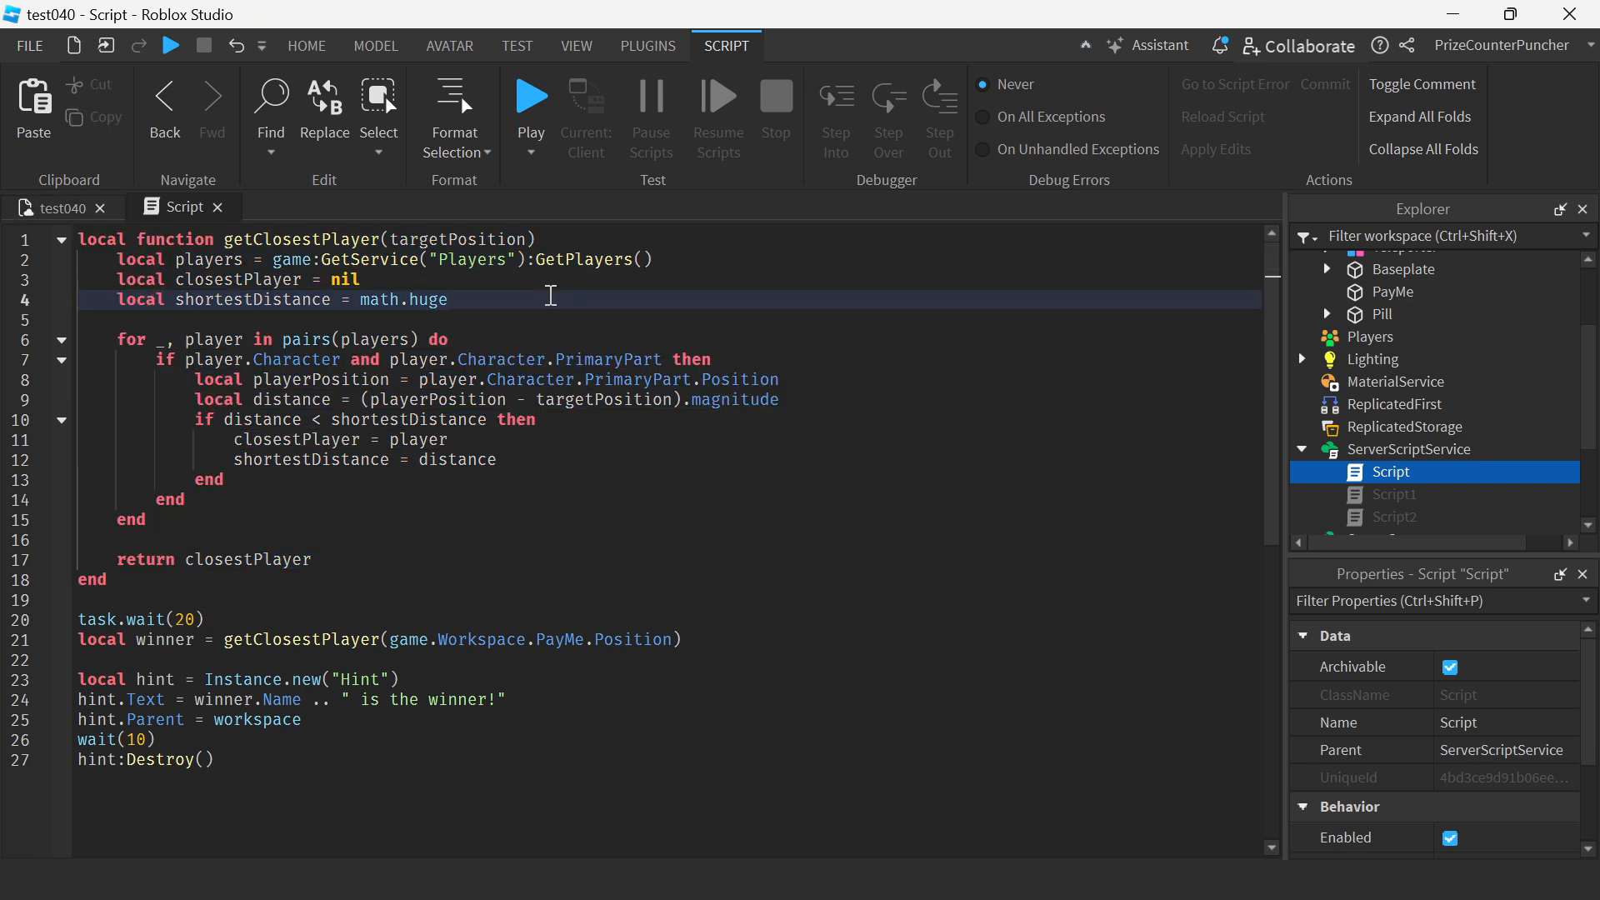
pyautogui.click(559, 238)
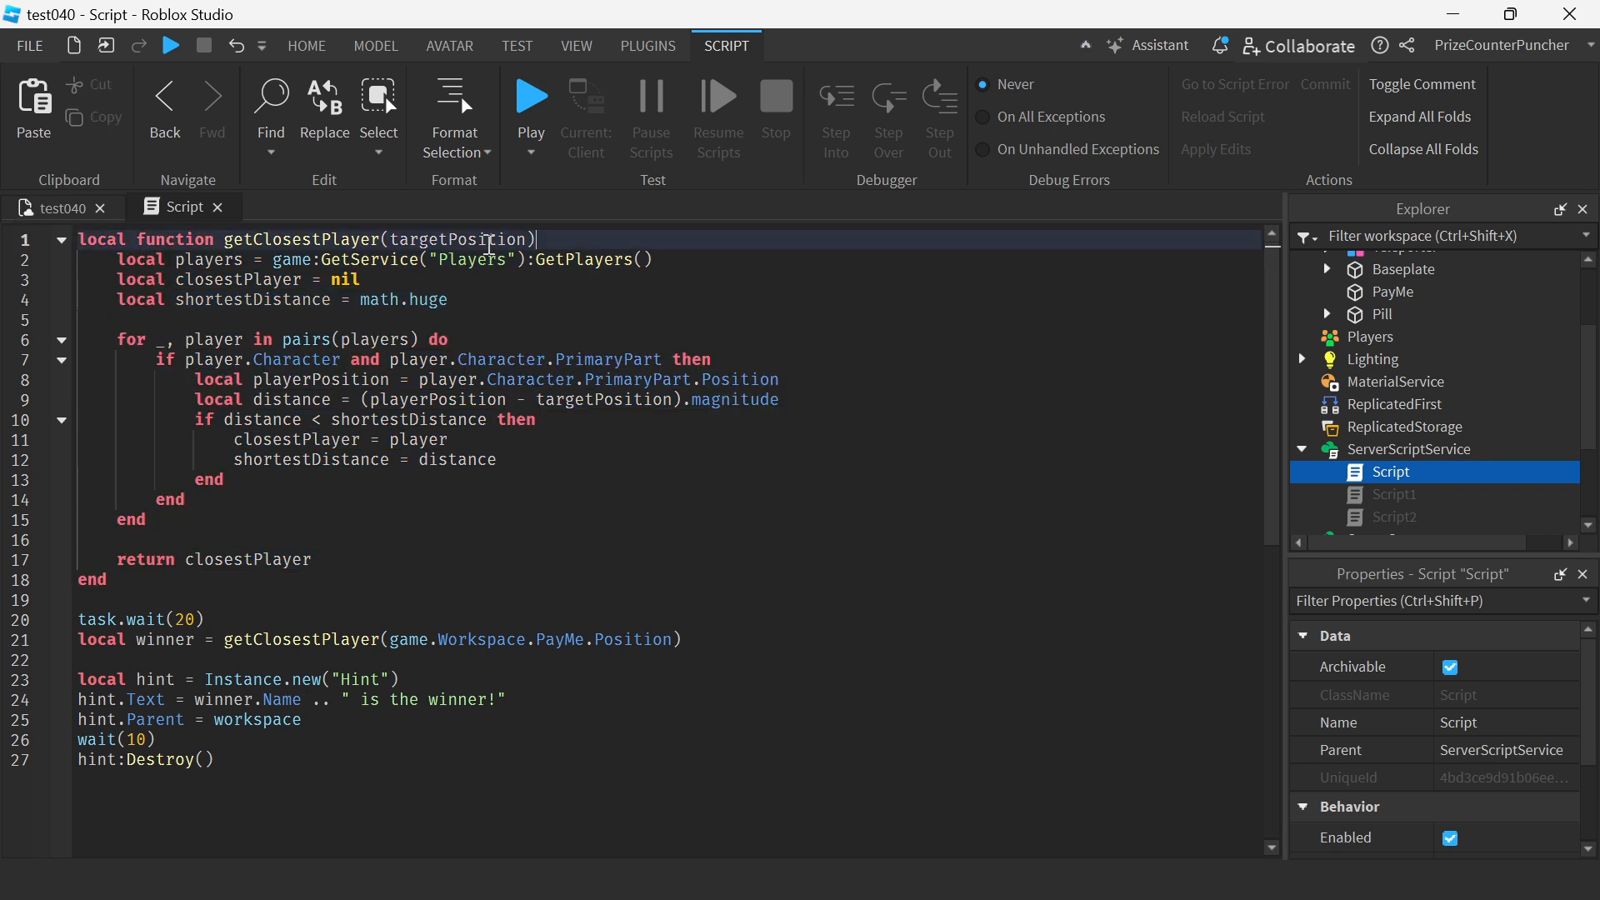
pyautogui.doubleClick(486, 238)
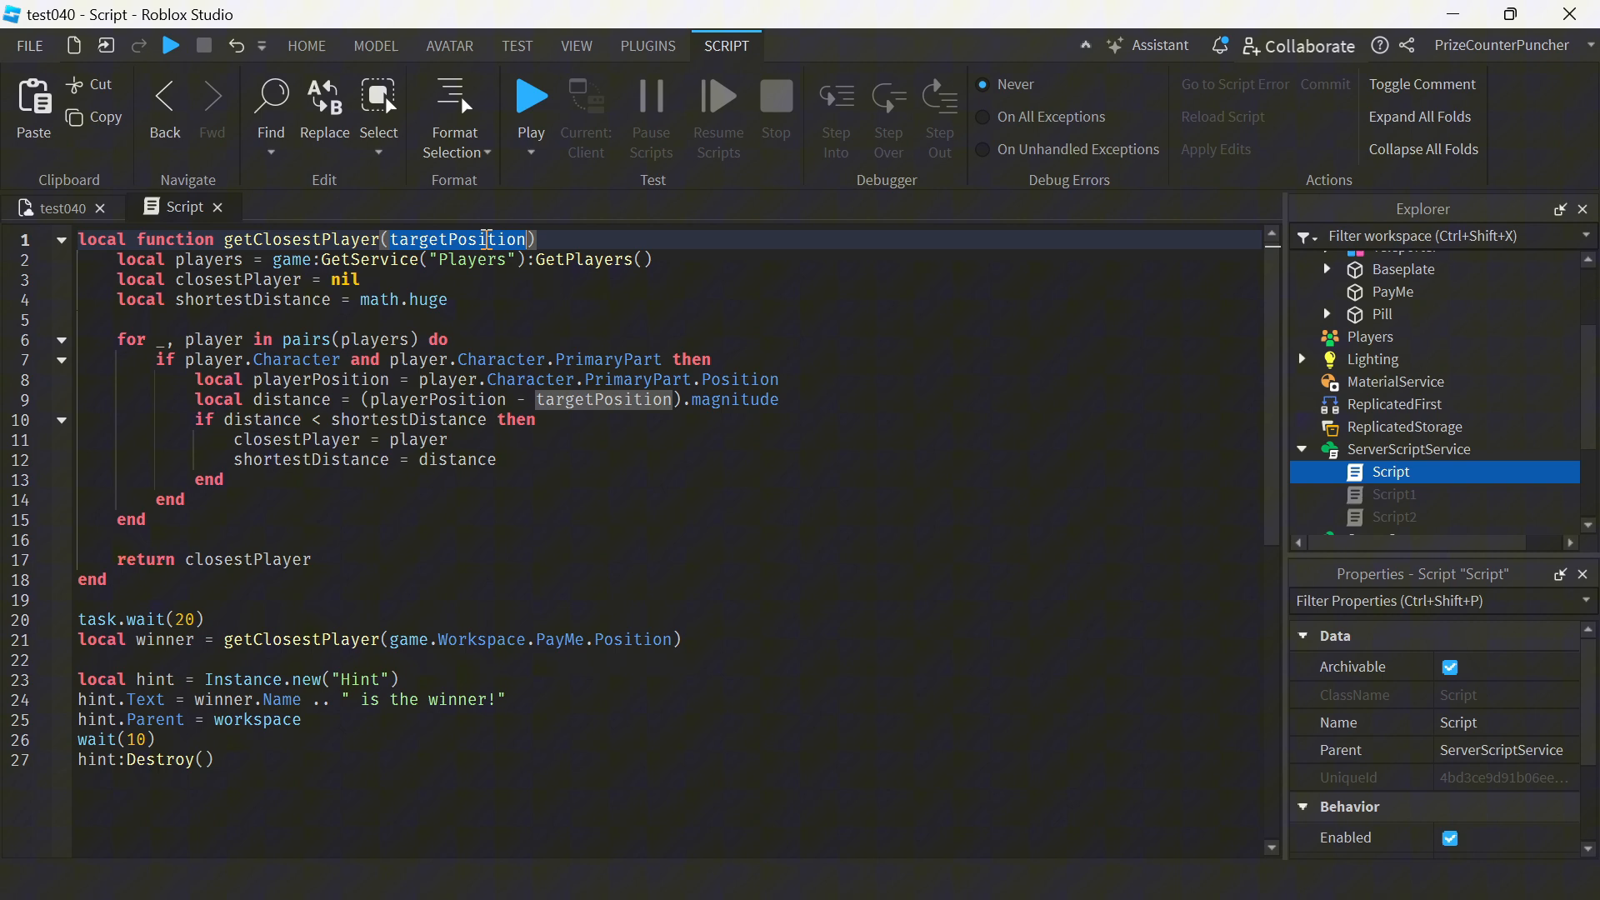
pyautogui.click(682, 258)
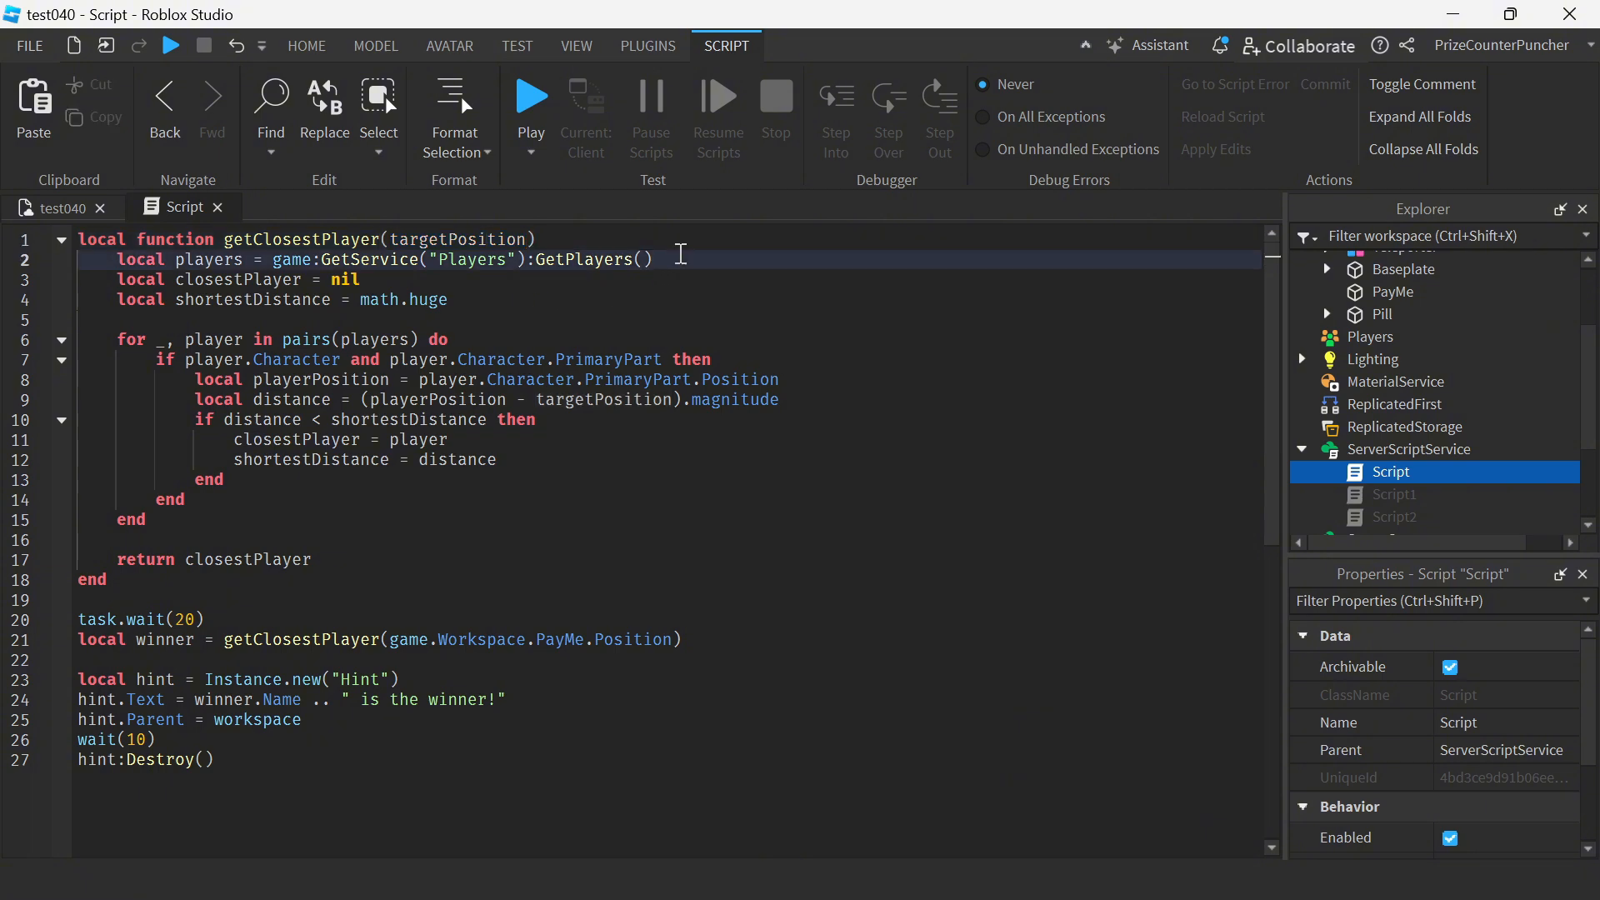
pyautogui.moveTo(449, 299); pyautogui.dragTo(25, 290)
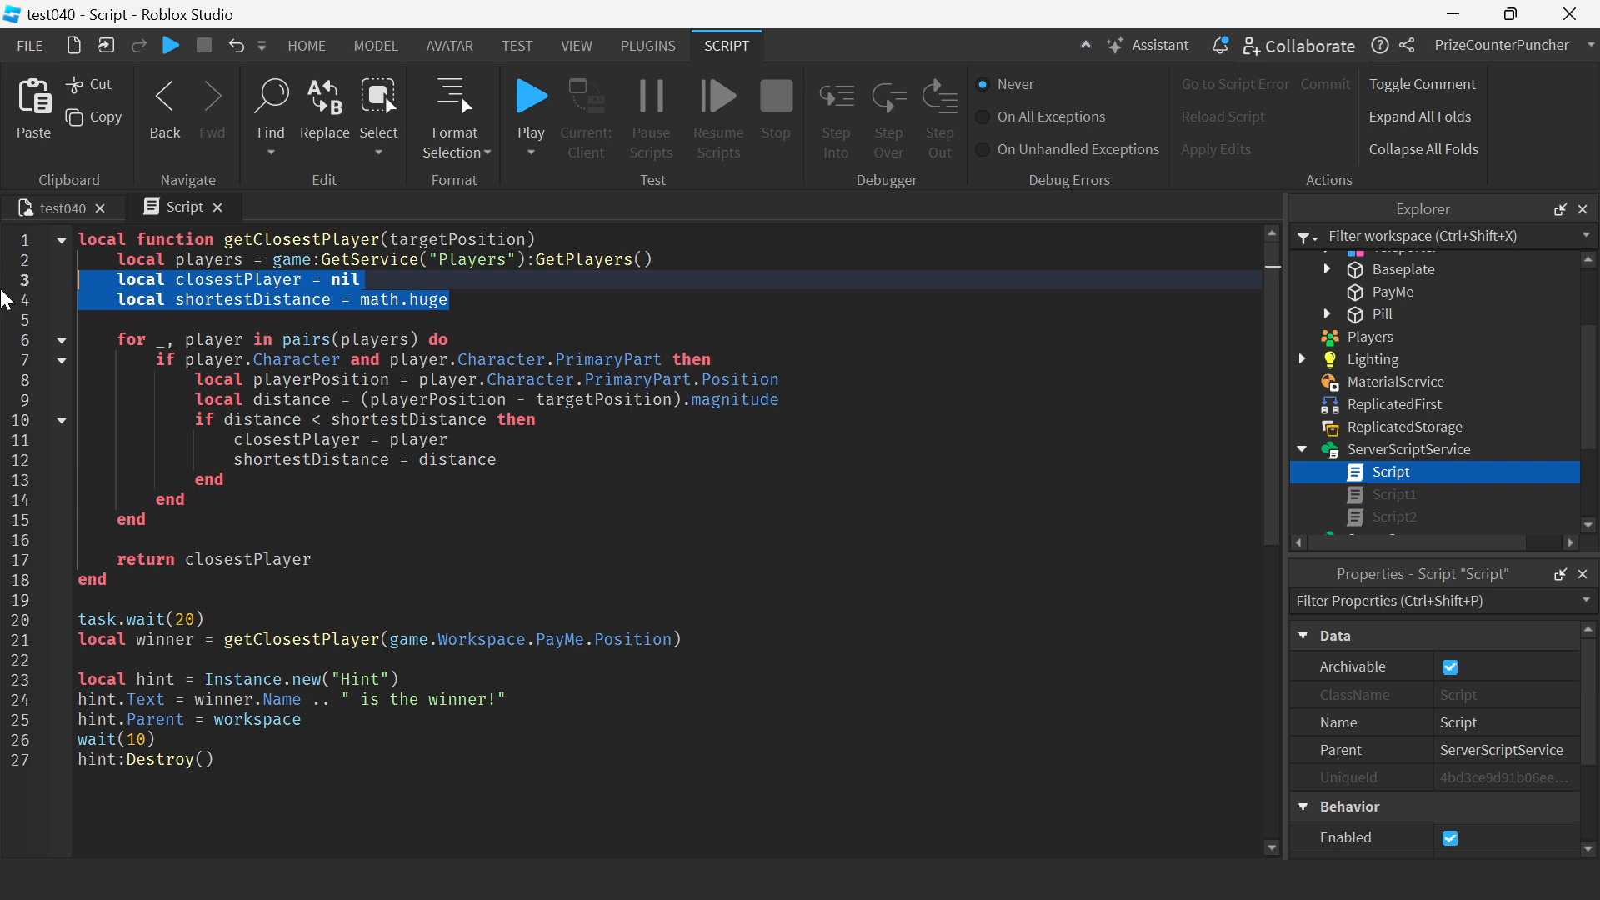
# - Change the player loop on line 6 to iterate with ipairs instead of pairs
pyautogui.click(497, 341)
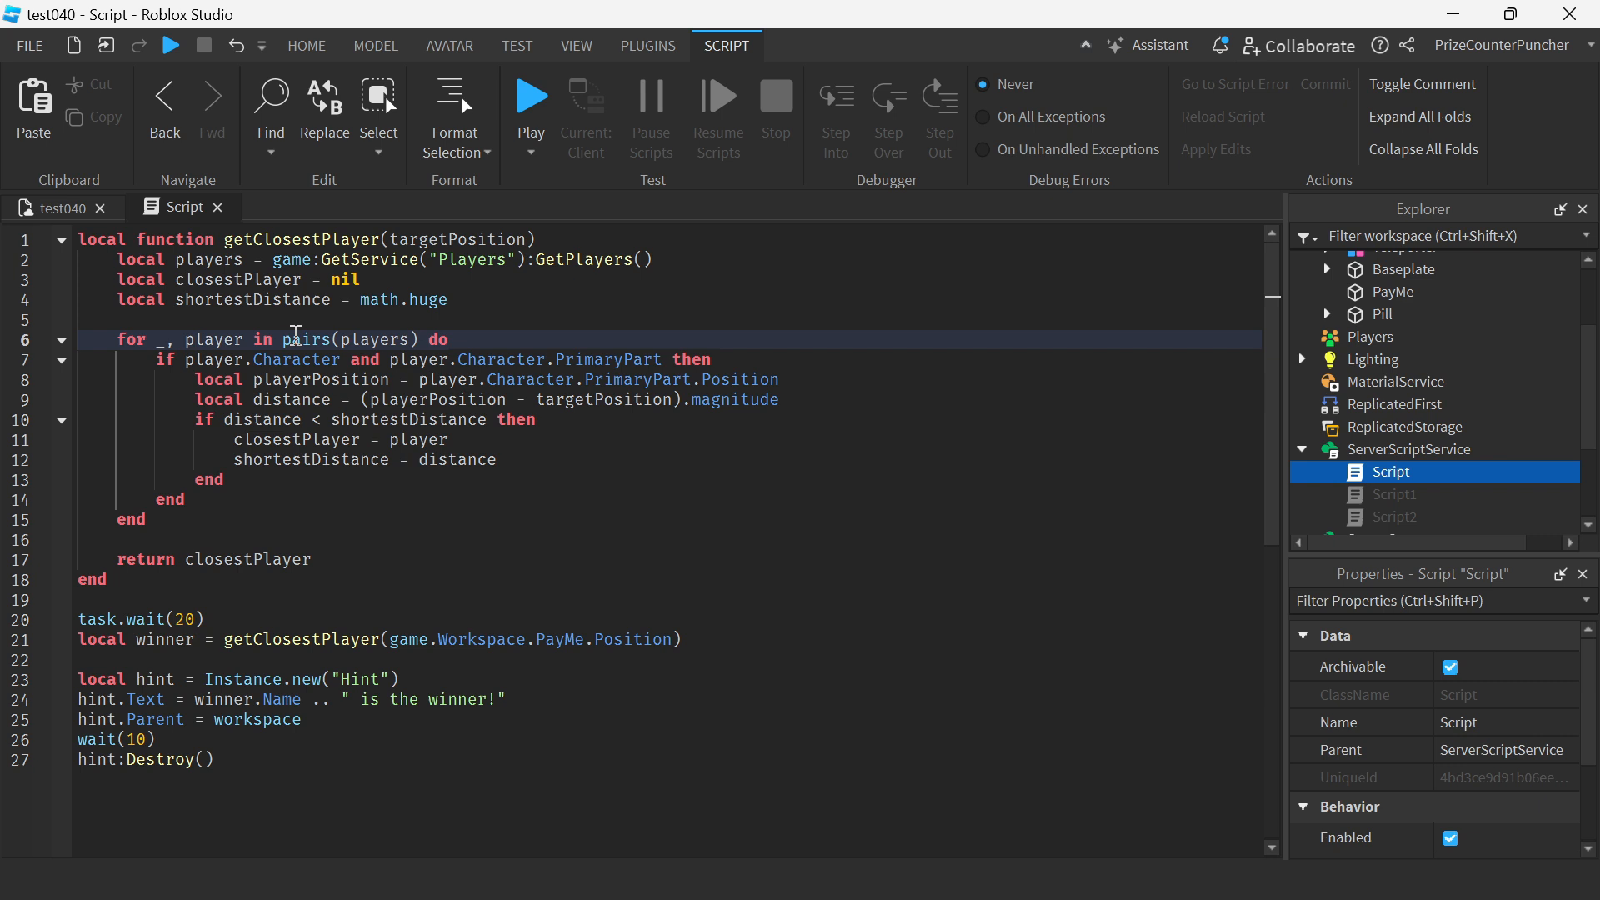
pyautogui.click(293, 338)
pyautogui.write('i')
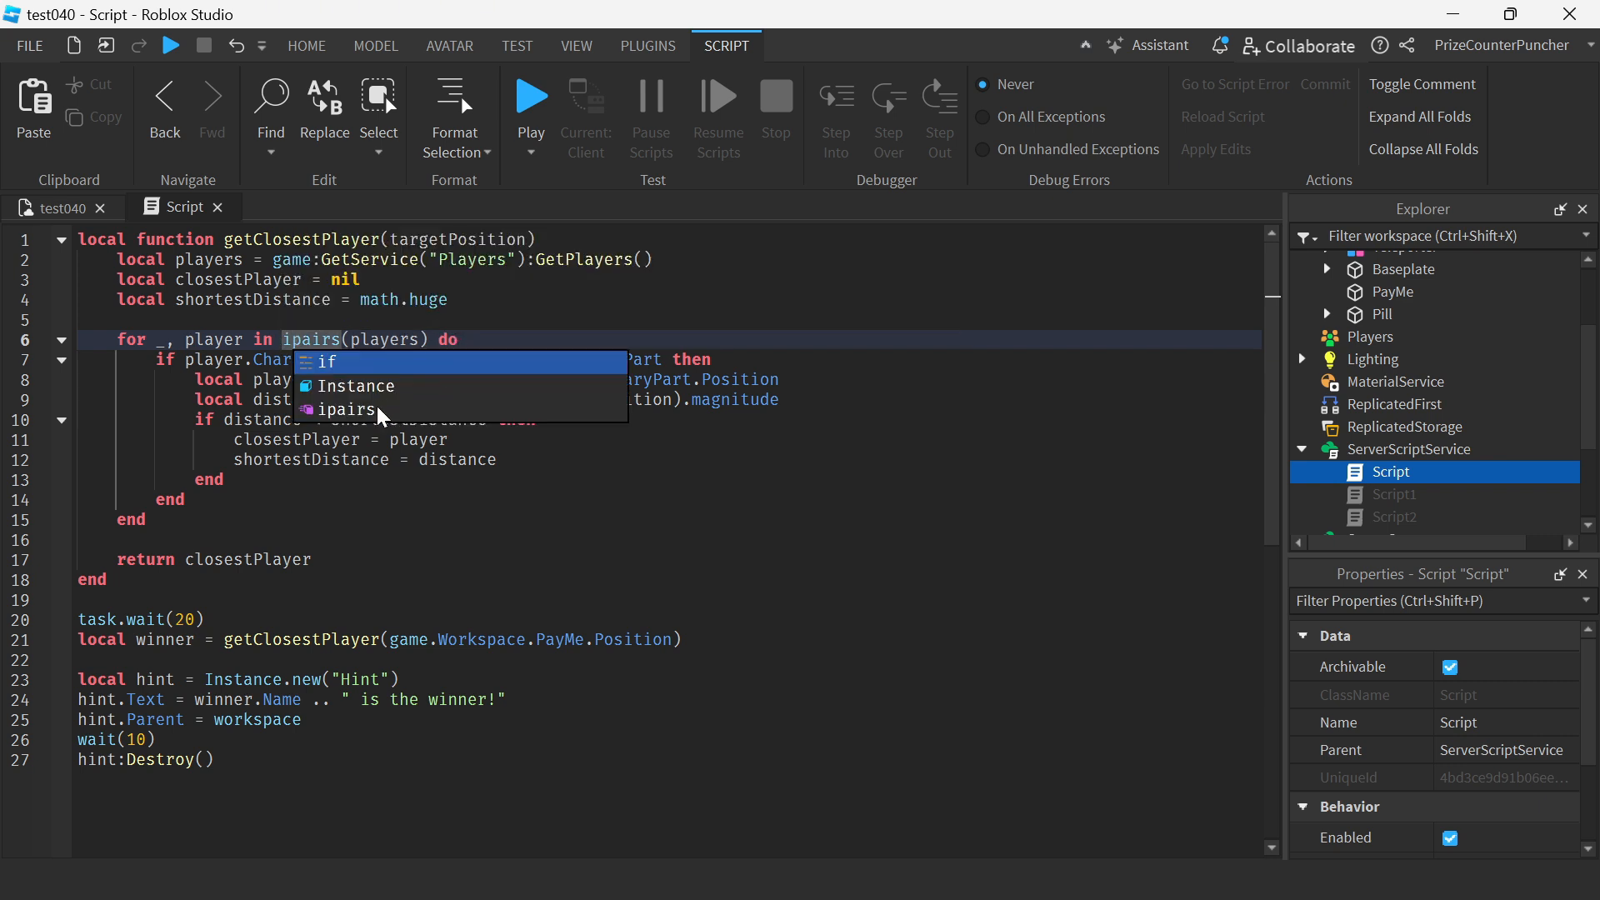
pyautogui.click(623, 300)
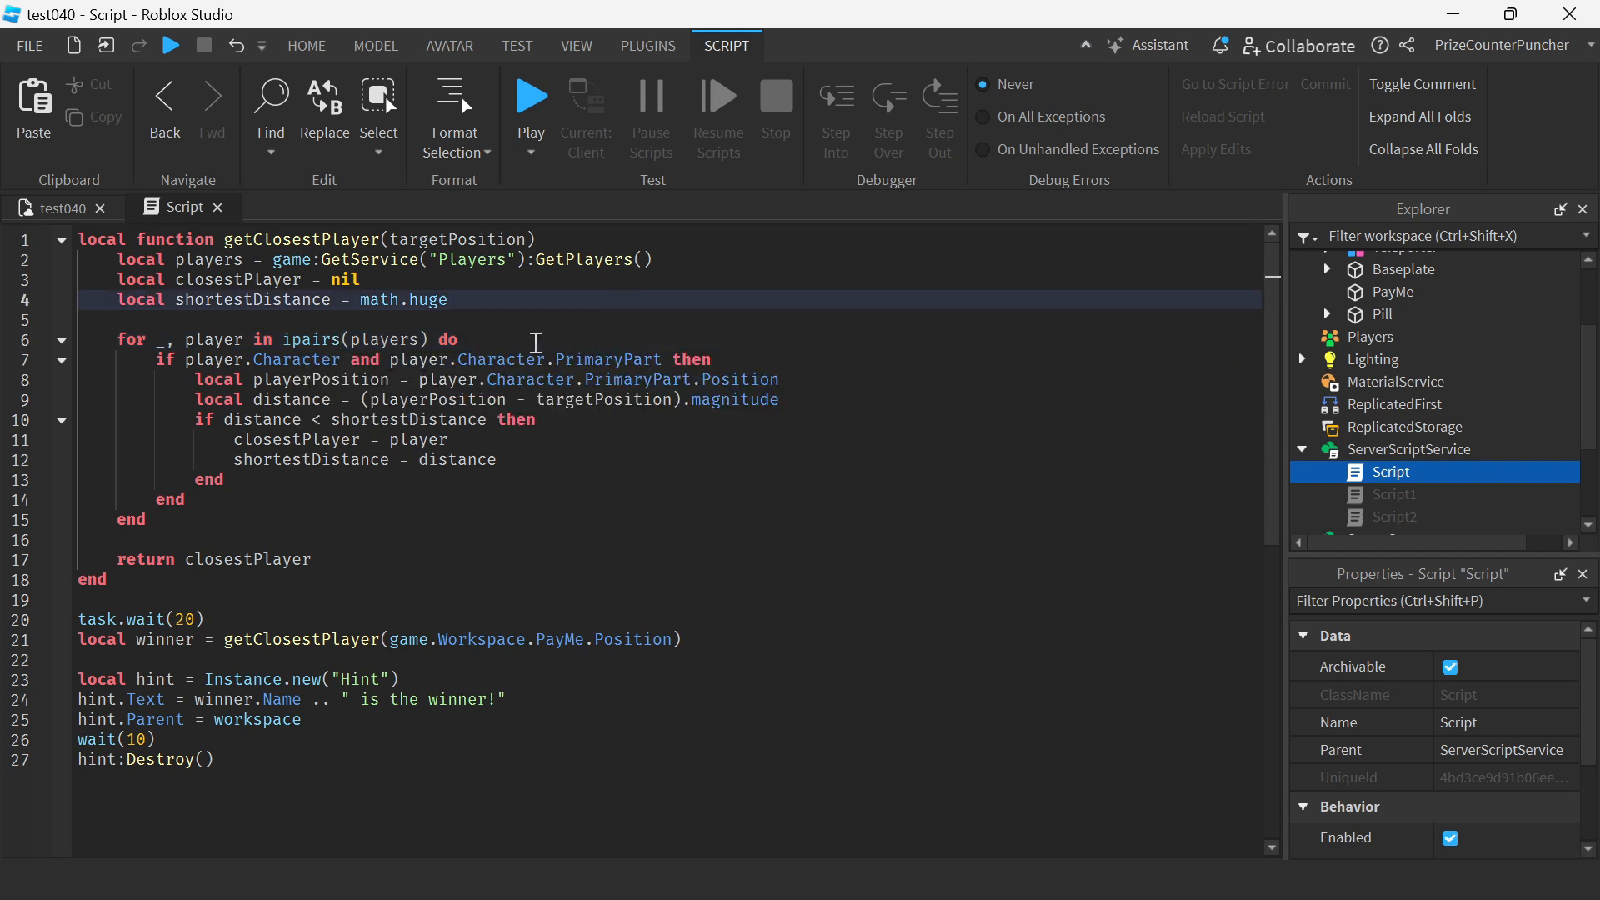
pyautogui.click(536, 341)
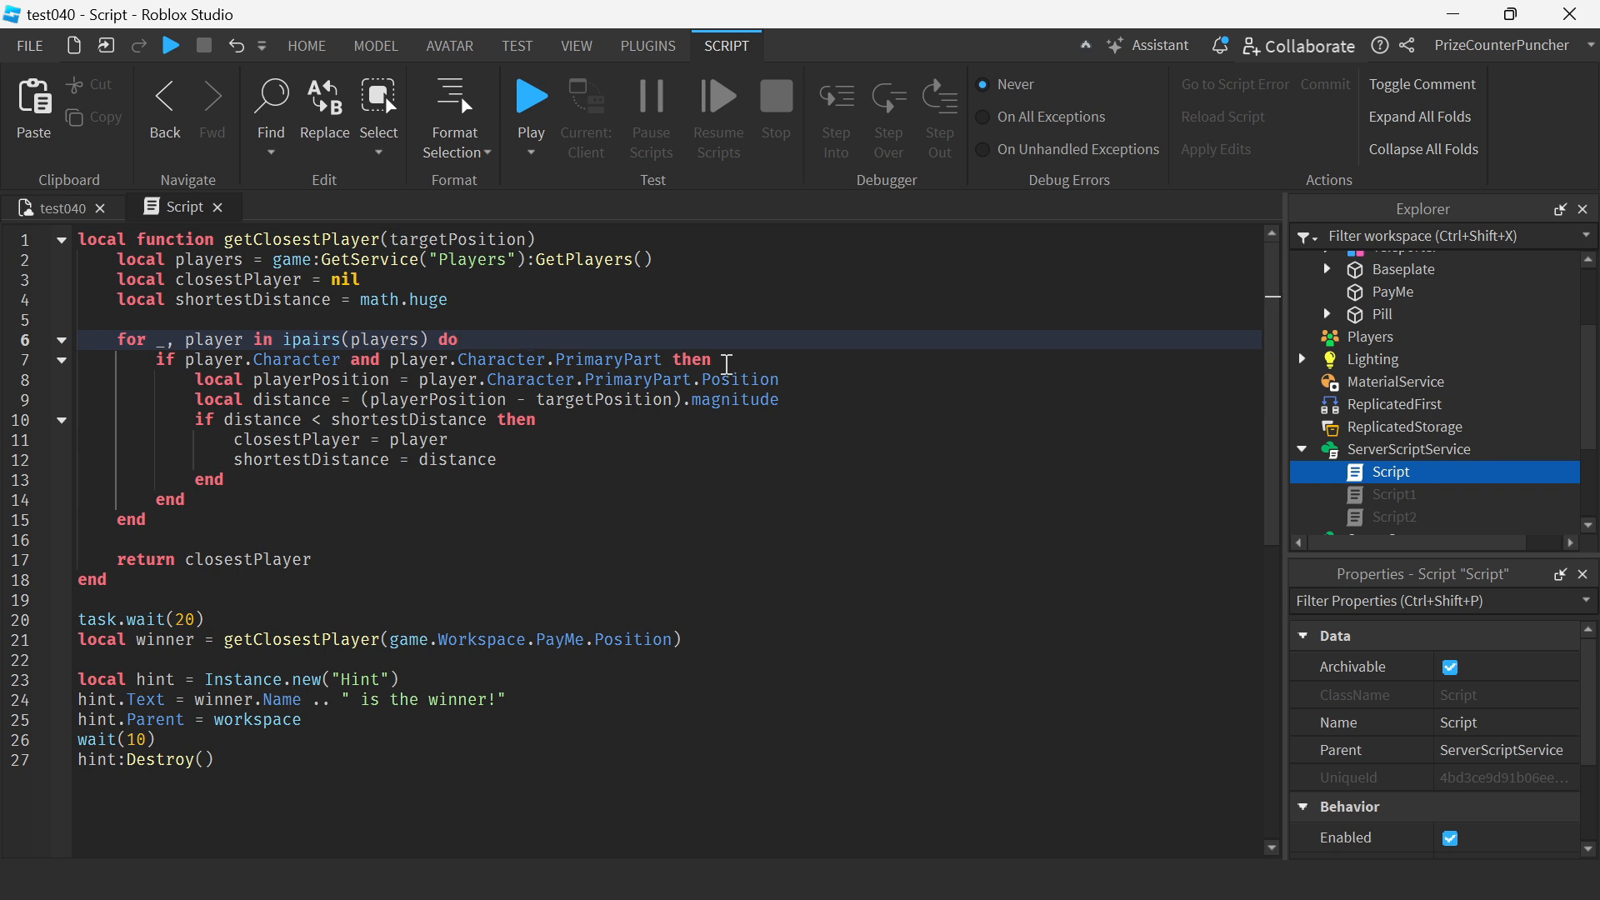
pyautogui.click(738, 361)
pyautogui.click(806, 380)
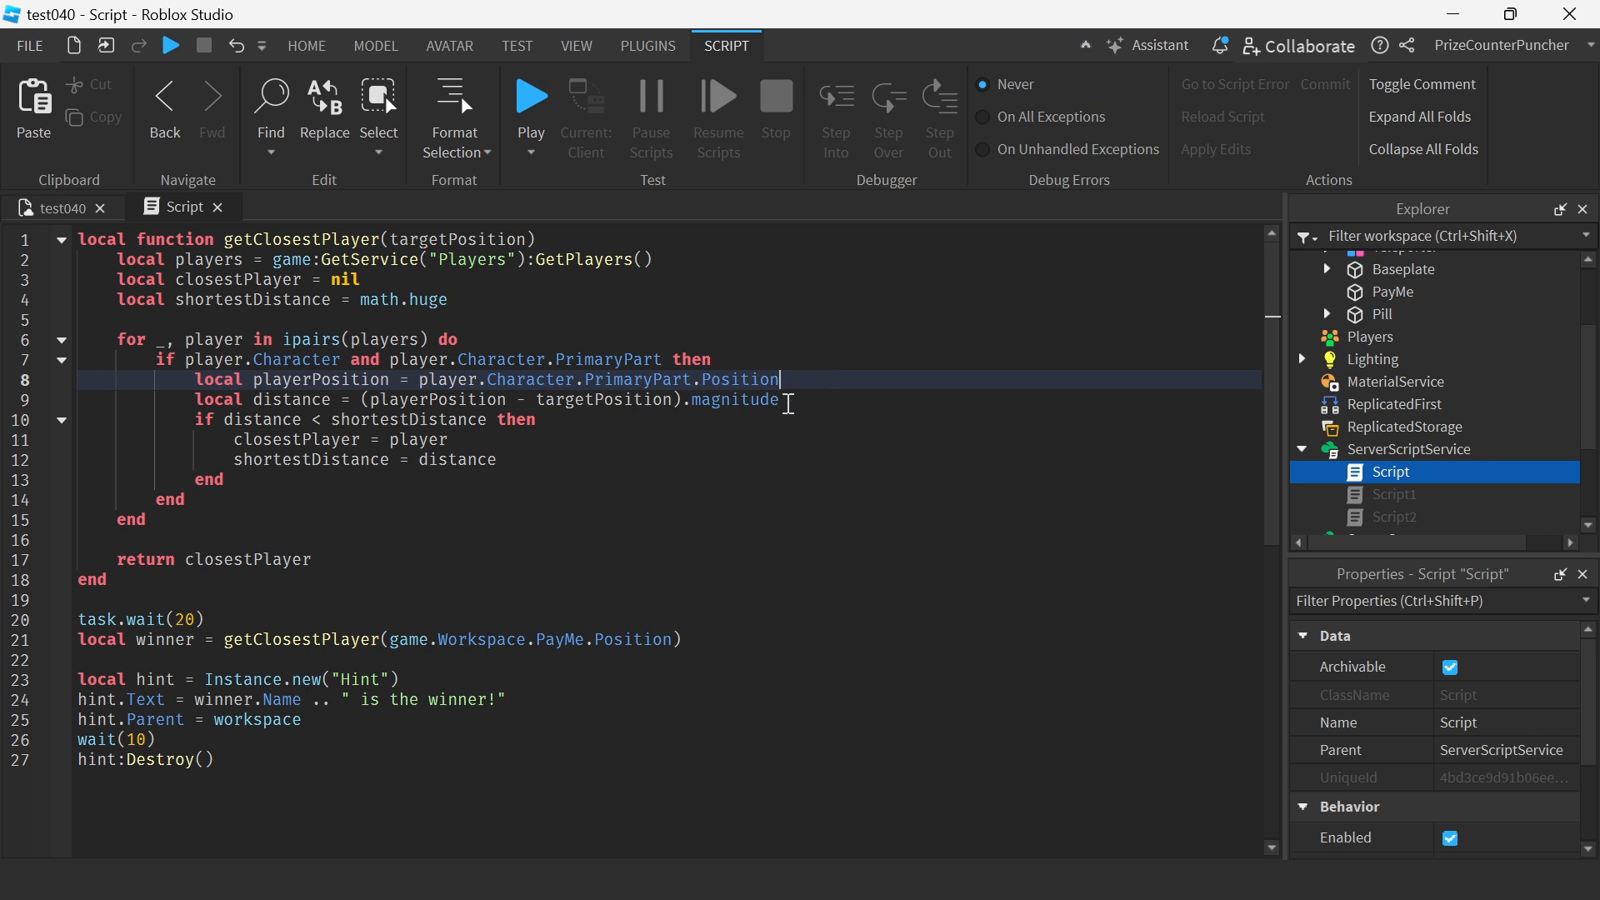
pyautogui.click(792, 401)
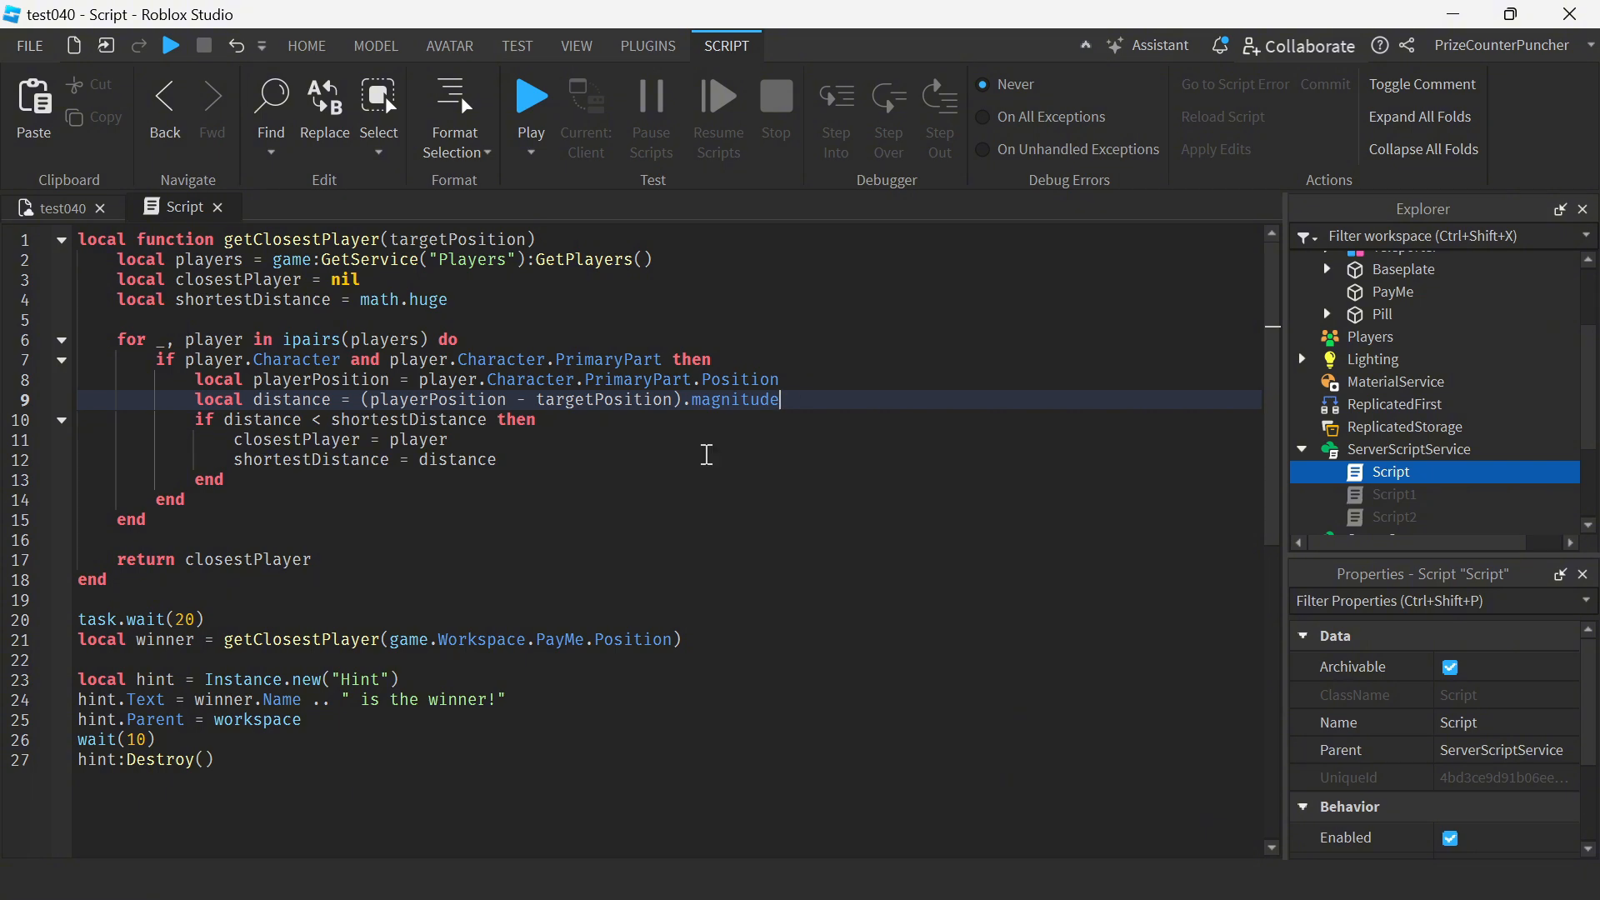
pyautogui.moveTo(550, 421); pyautogui.dragTo(195, 422)
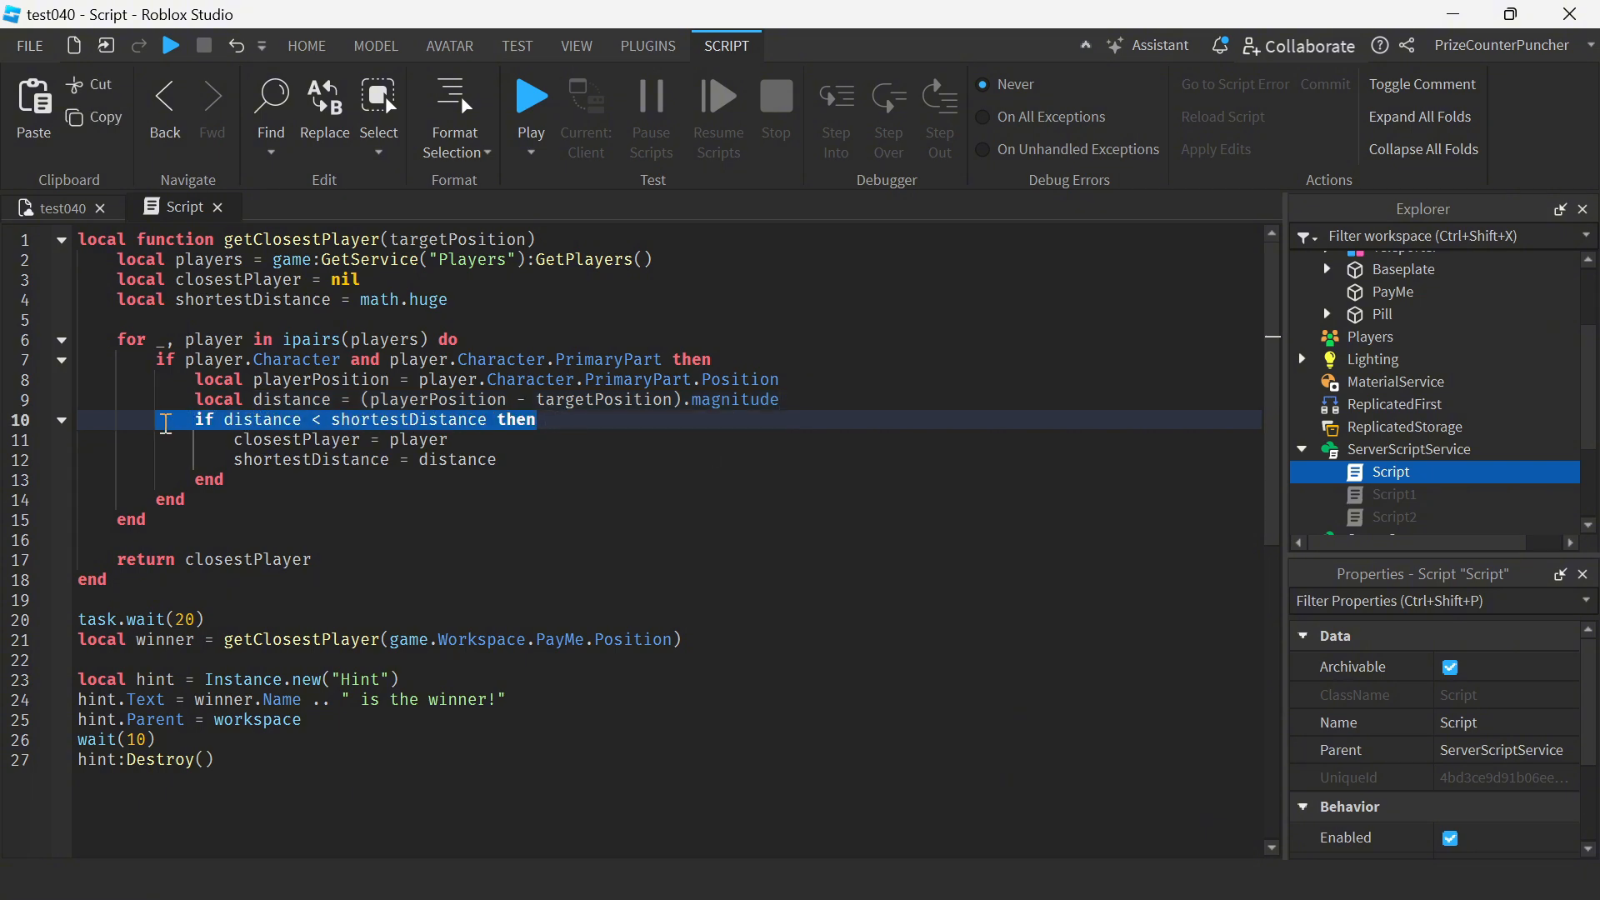
pyautogui.moveTo(526, 463); pyautogui.dragTo(78, 441)
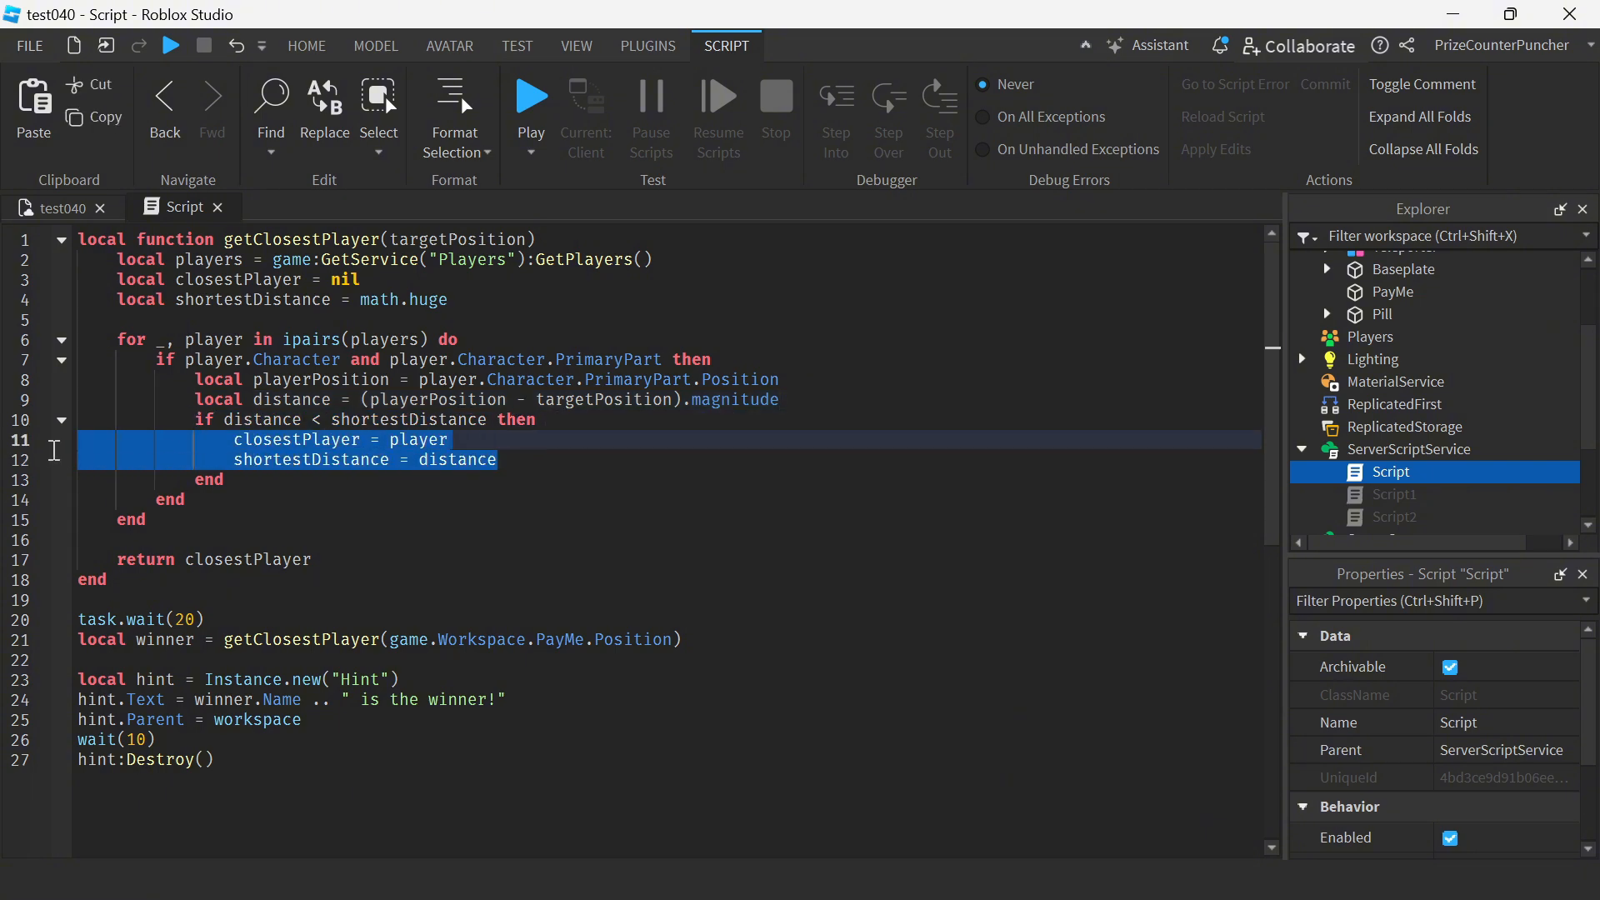
pyautogui.click(473, 304)
pyautogui.moveTo(451, 300); pyautogui.dragTo(119, 280)
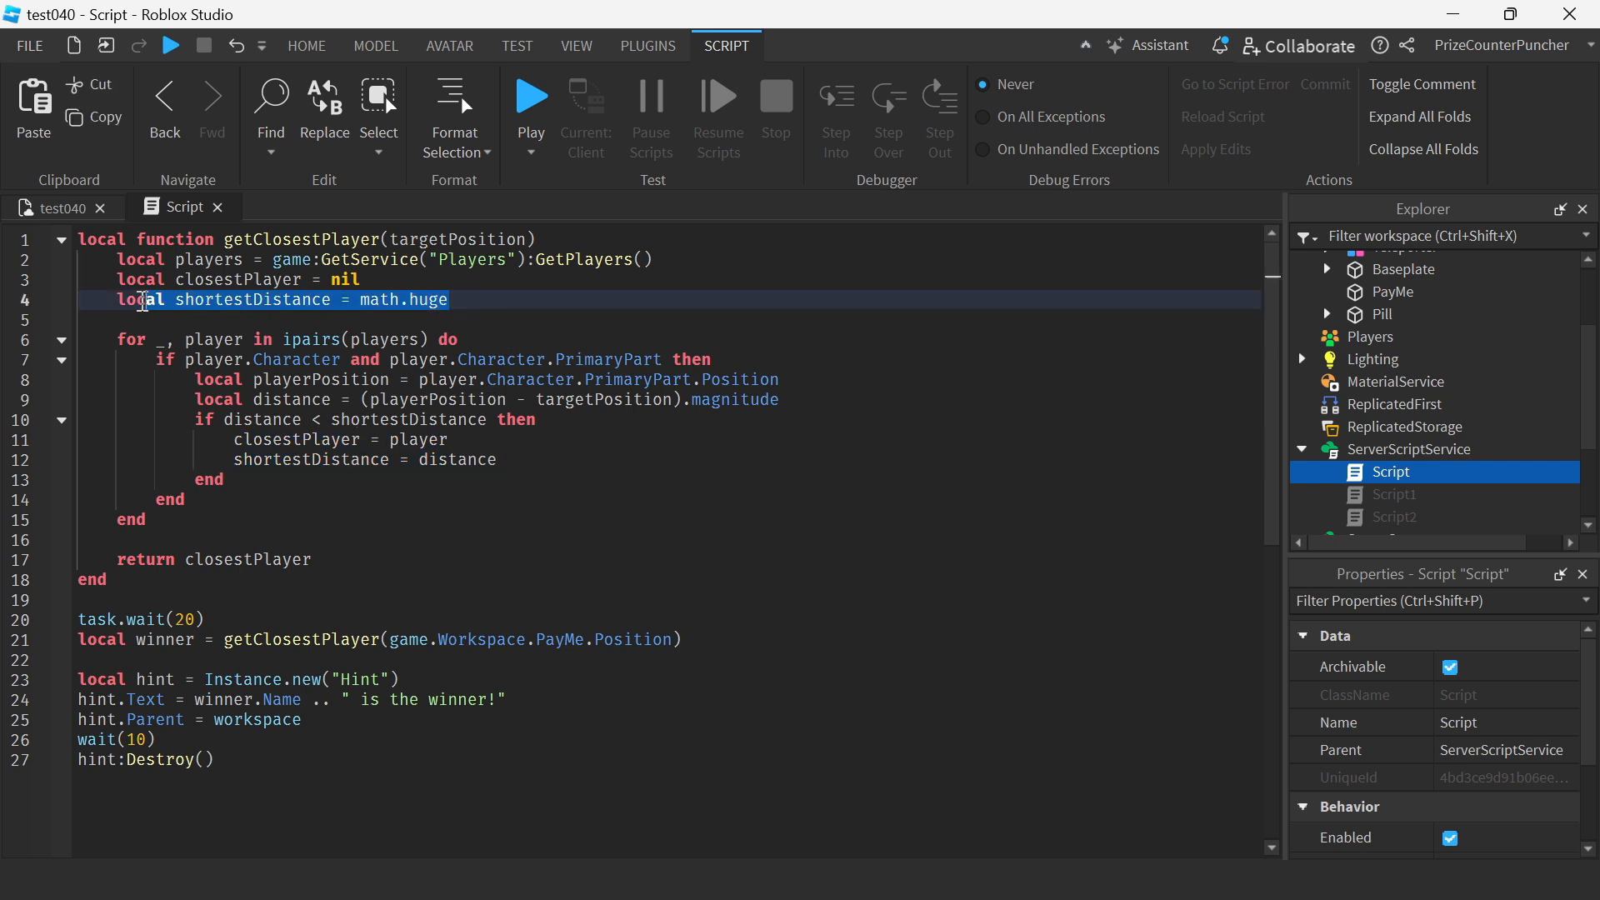
pyautogui.click(457, 301)
pyautogui.moveTo(156, 520); pyautogui.dragTo(29, 345)
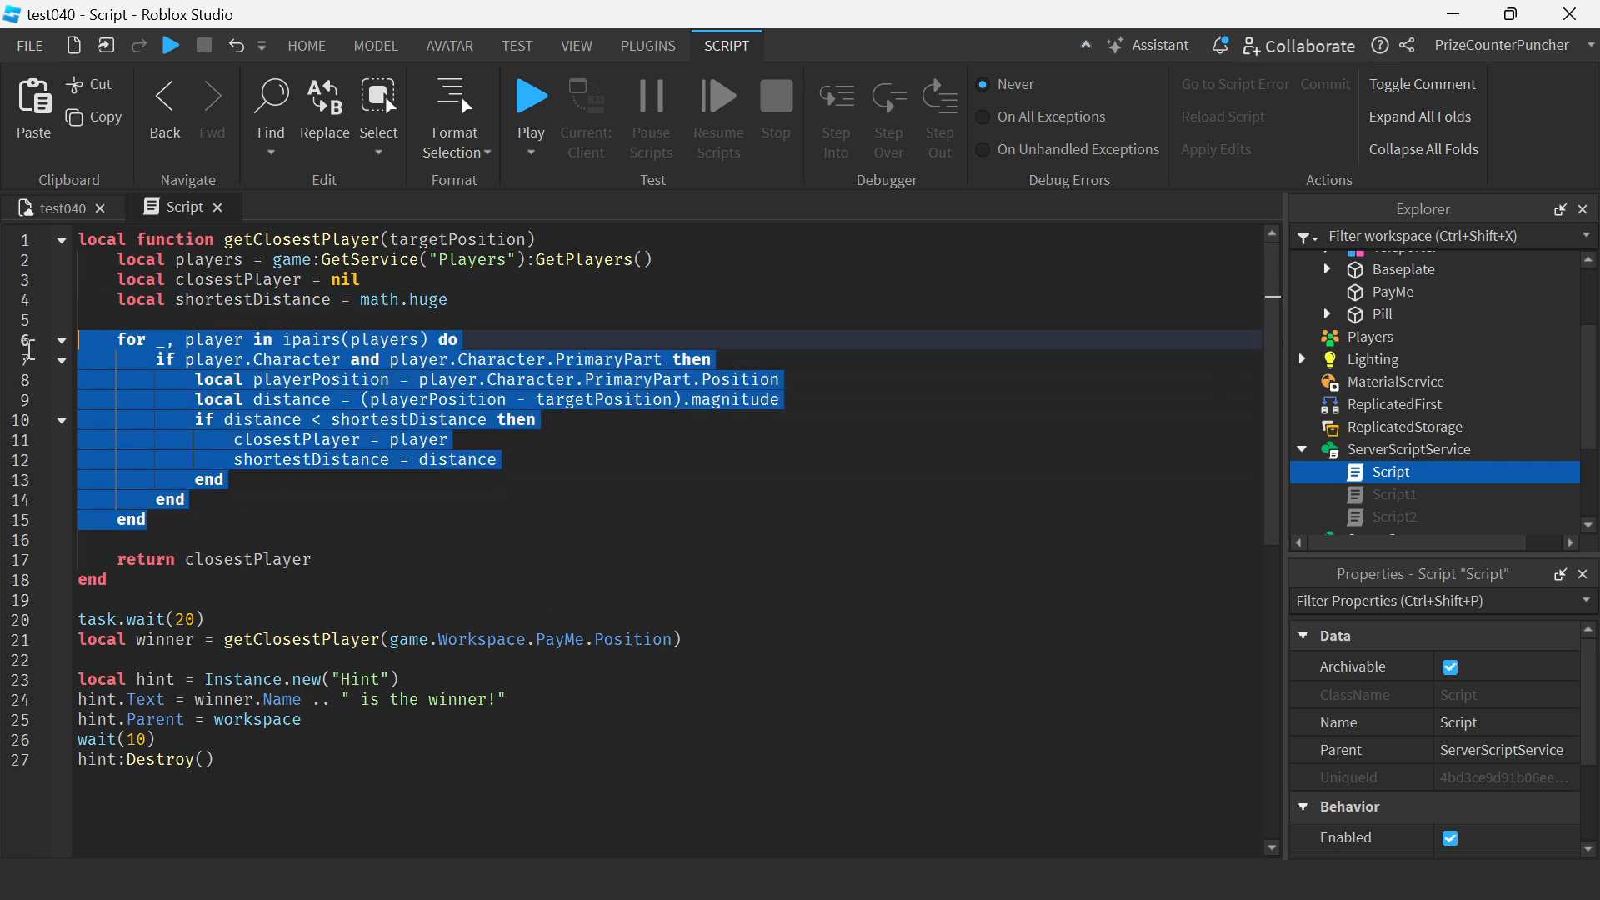
pyautogui.click(273, 515)
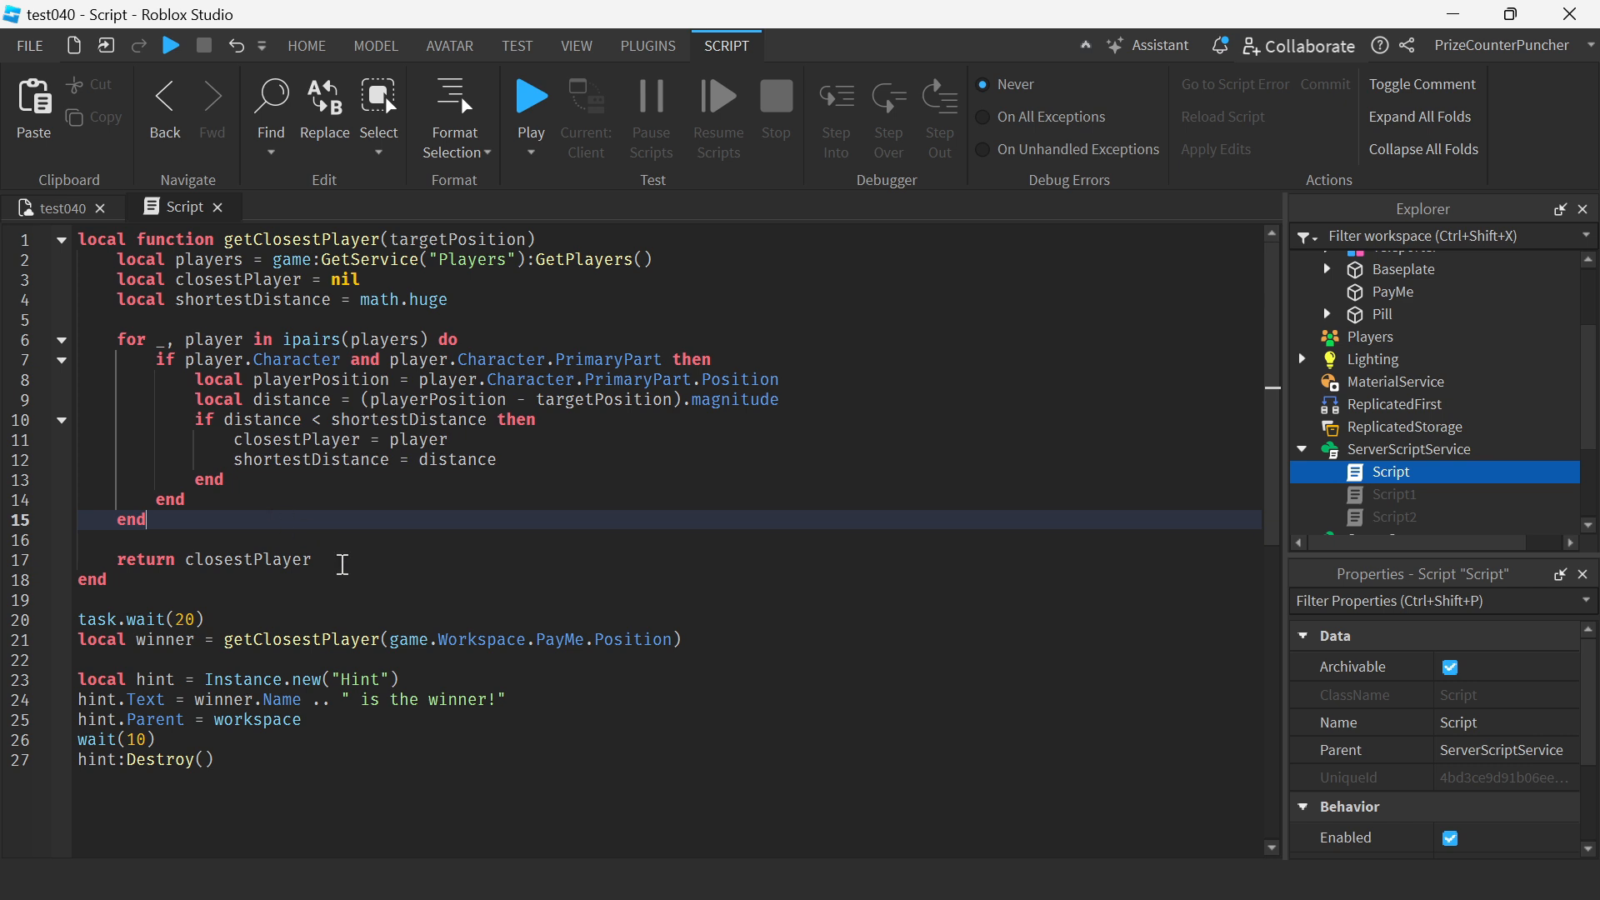
pyautogui.click(340, 563)
pyautogui.moveTo(313, 561); pyautogui.dragTo(184, 559)
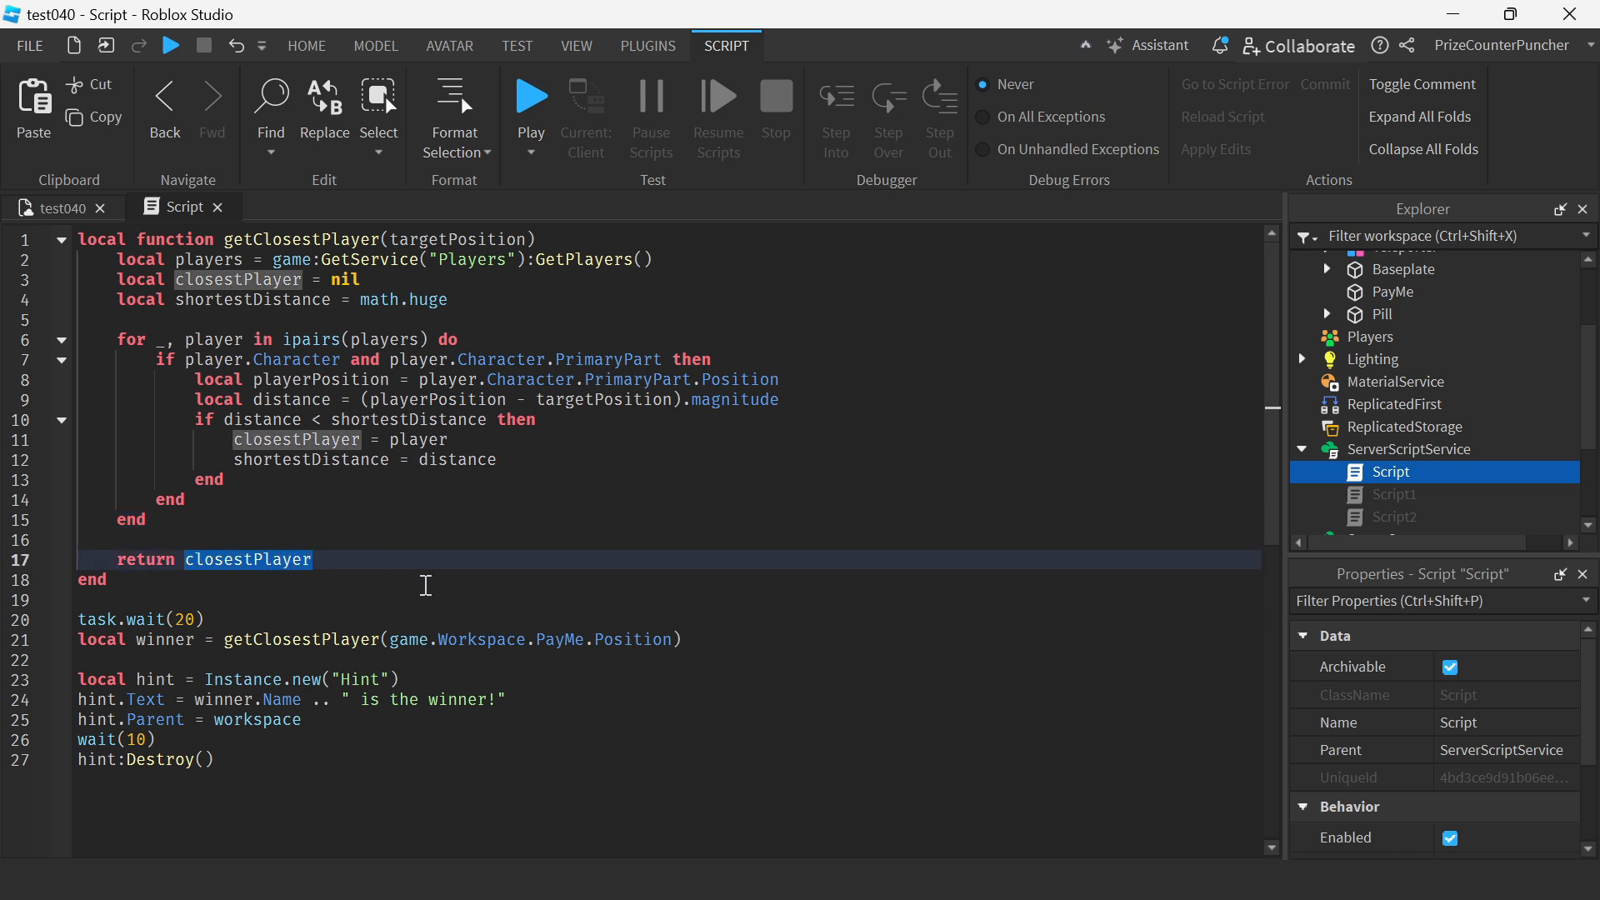
pyautogui.moveTo(224, 638); pyautogui.dragTo(686, 639)
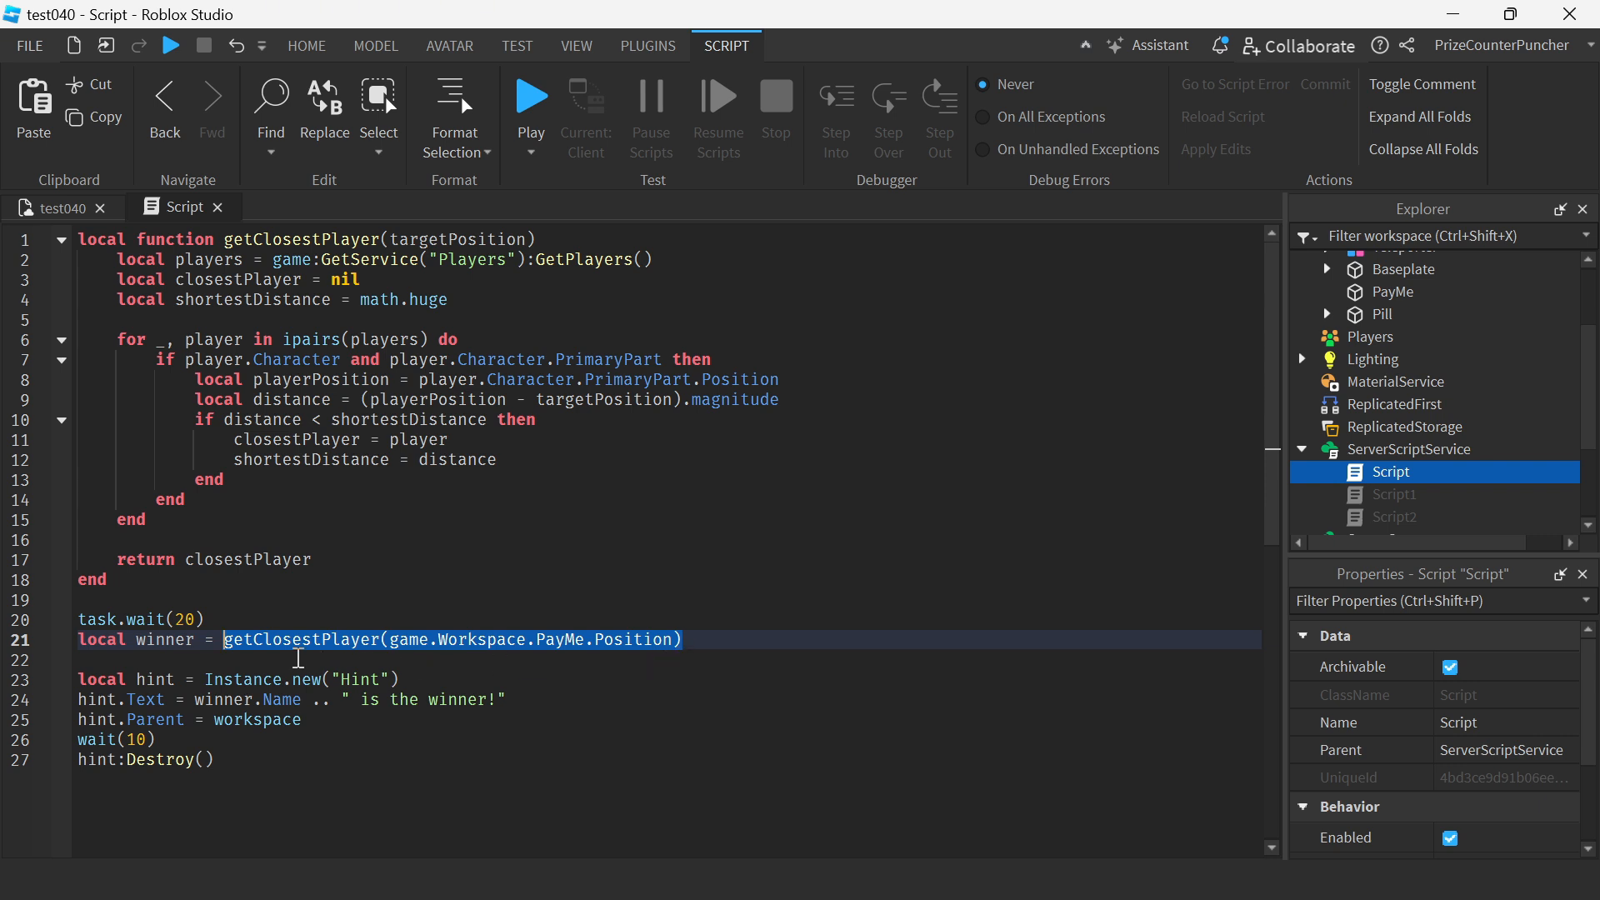
pyautogui.doubleClick(181, 643)
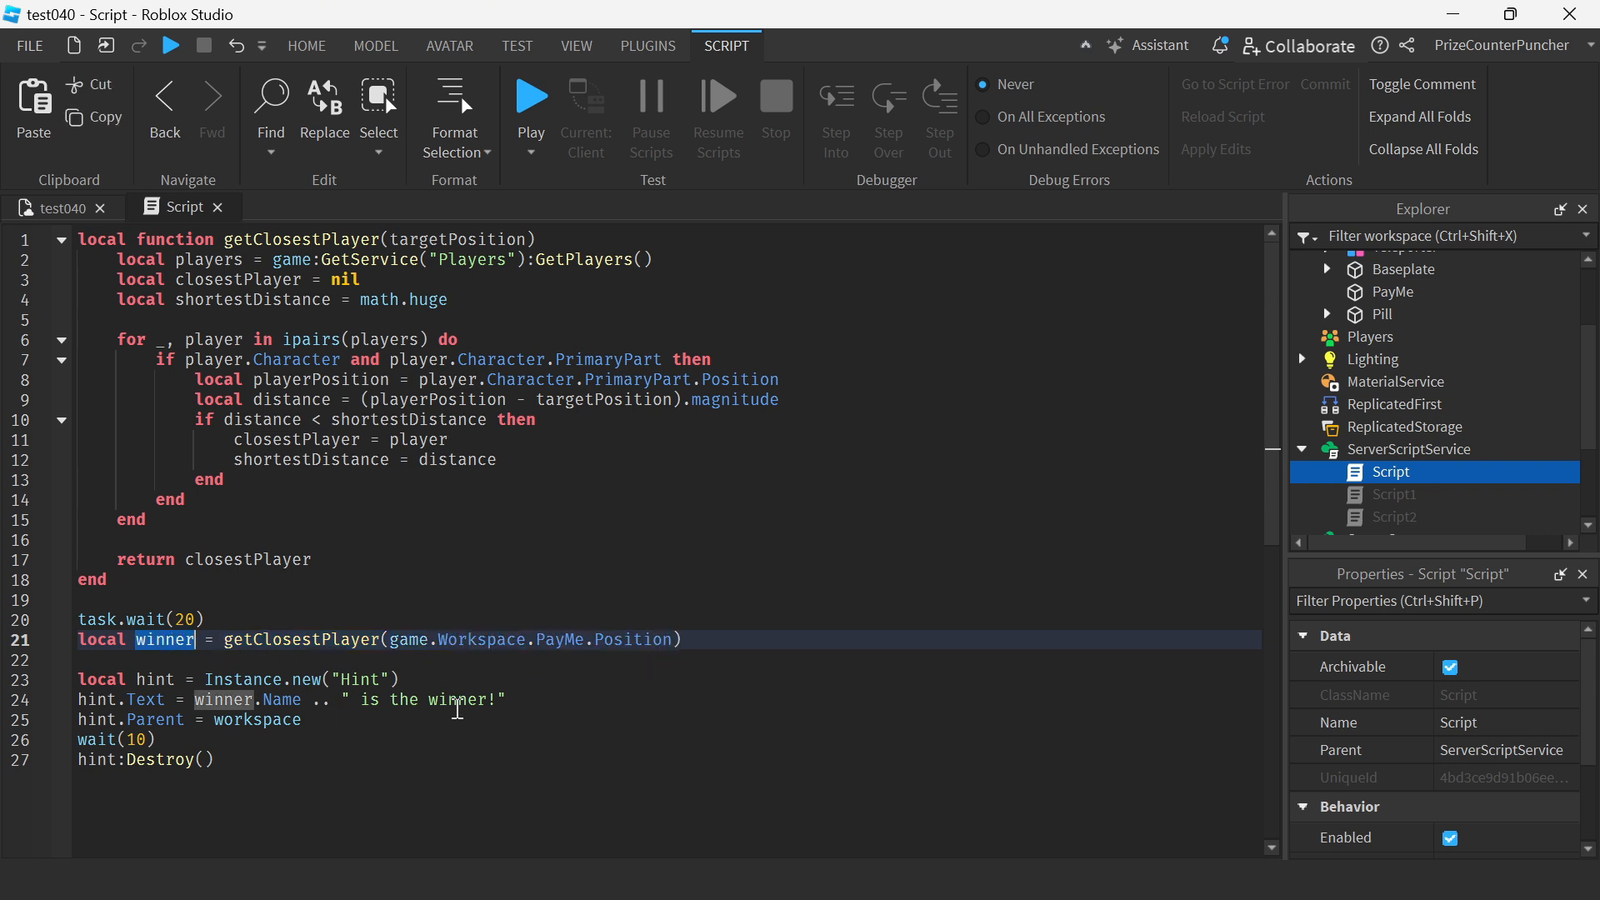
pyautogui.moveTo(508, 699); pyautogui.dragTo(188, 699)
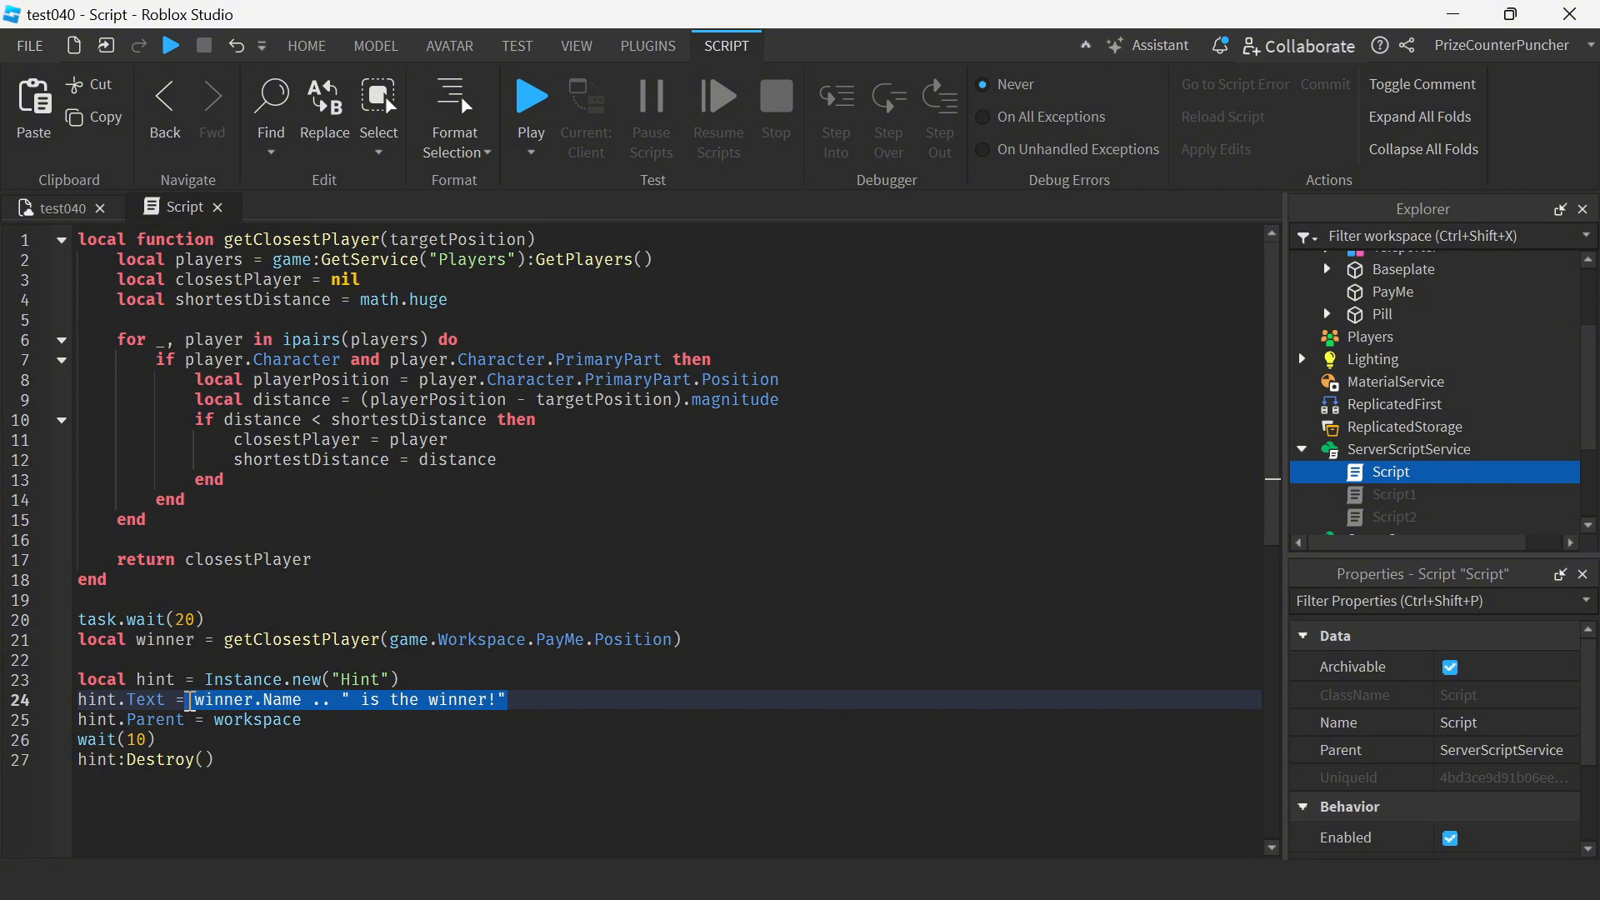
pyautogui.click(423, 747)
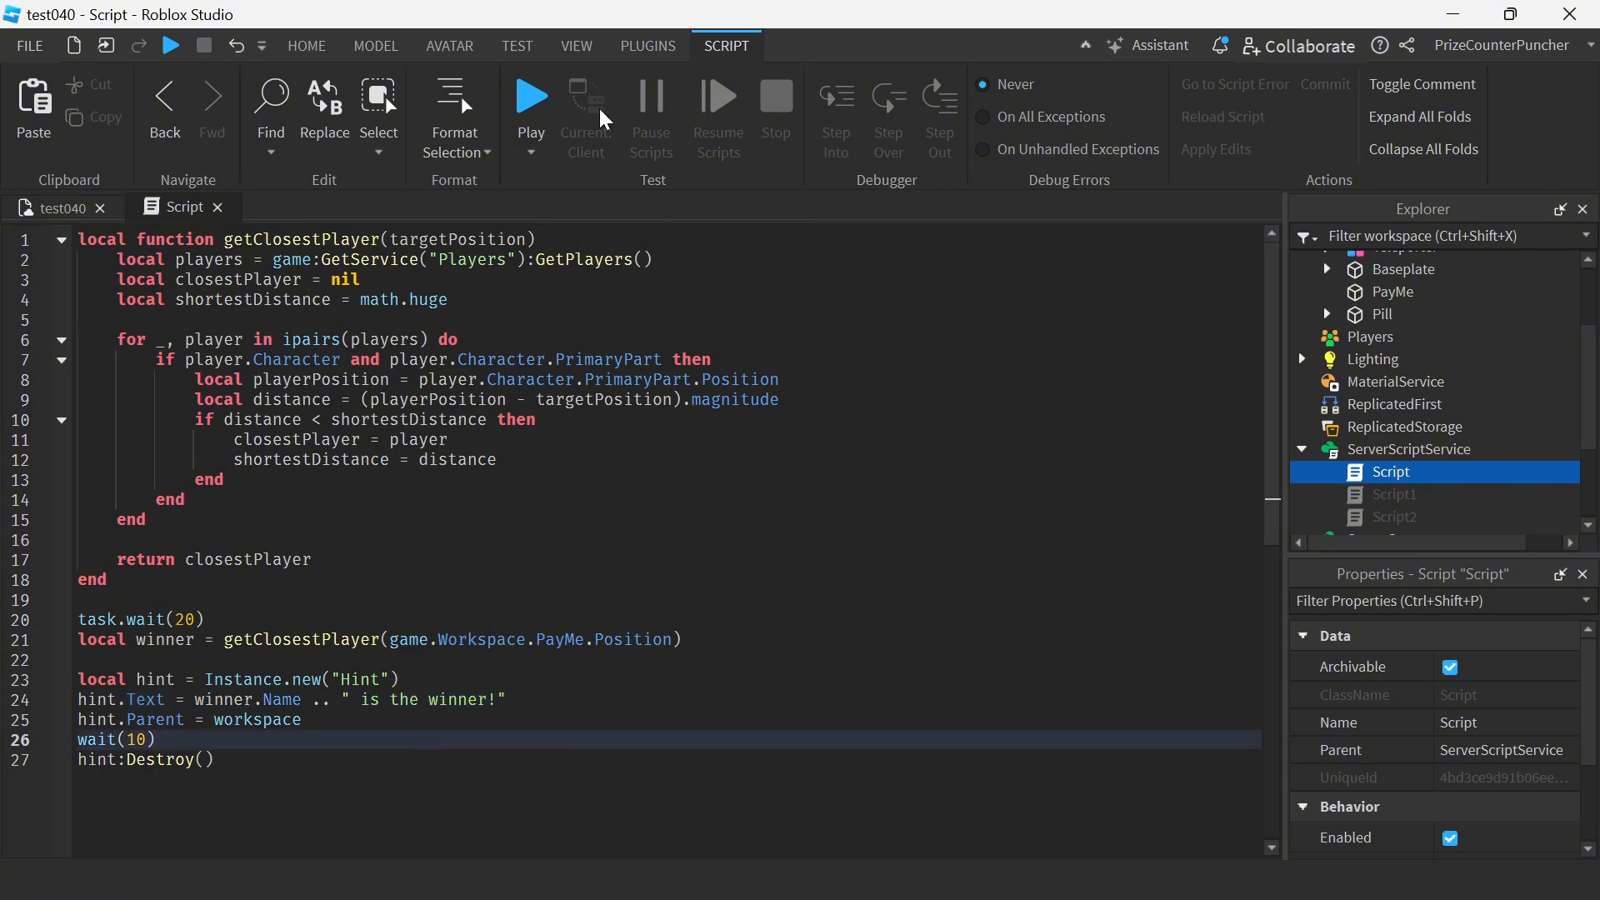
# - Start a two-player Clients and Servers test and widen both client game views
pyautogui.click(518, 45)
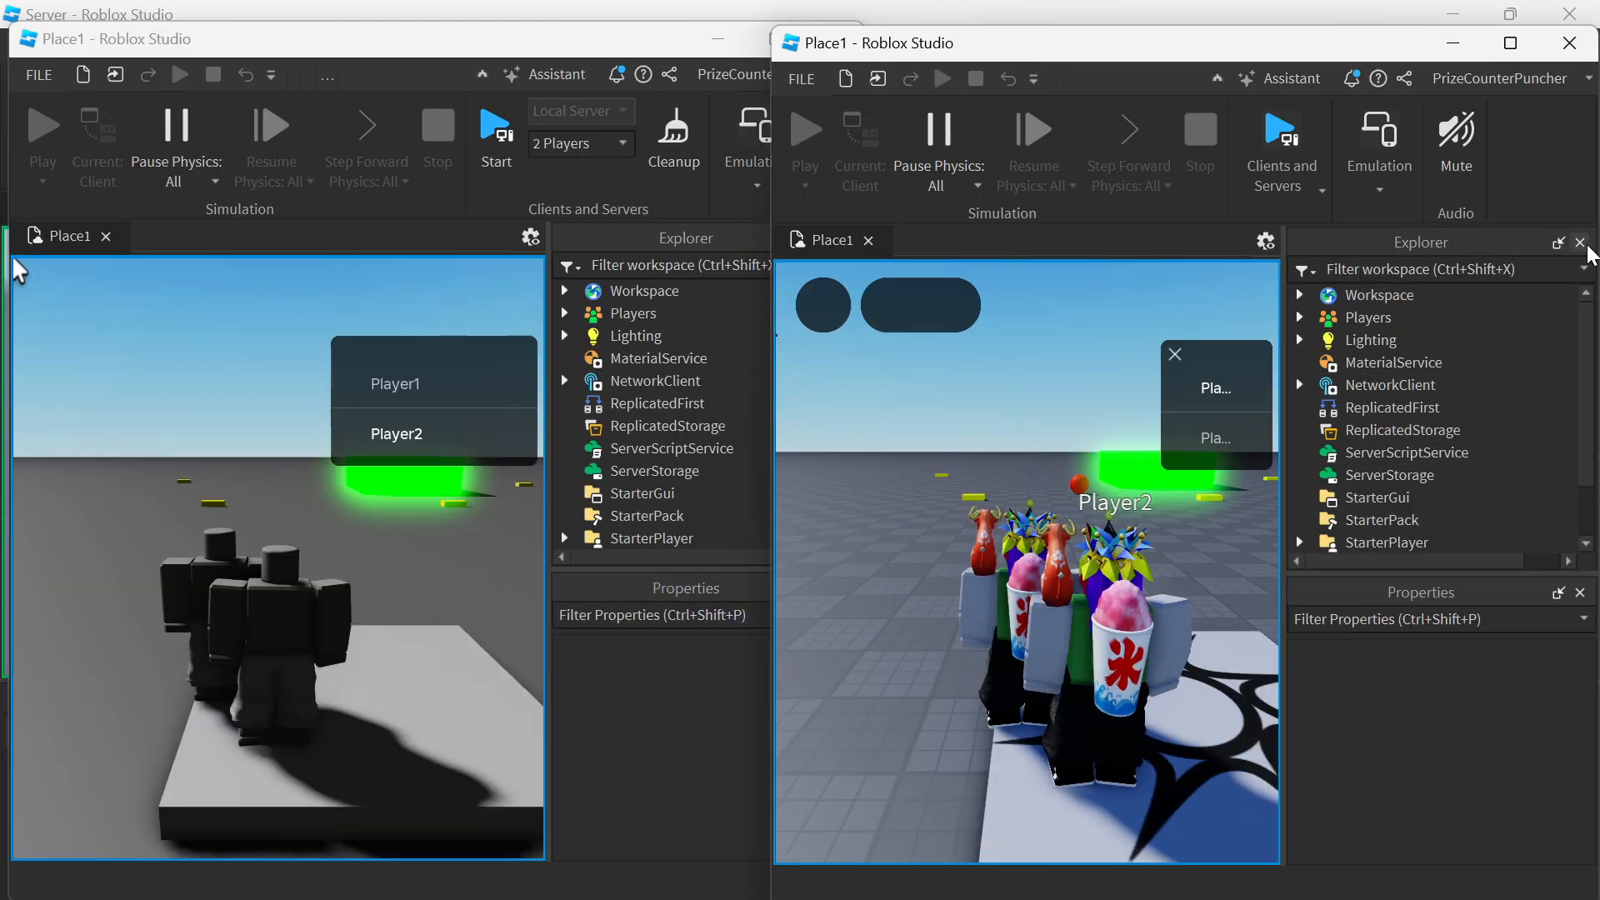
pyautogui.click(1579, 242)
pyautogui.click(1581, 242)
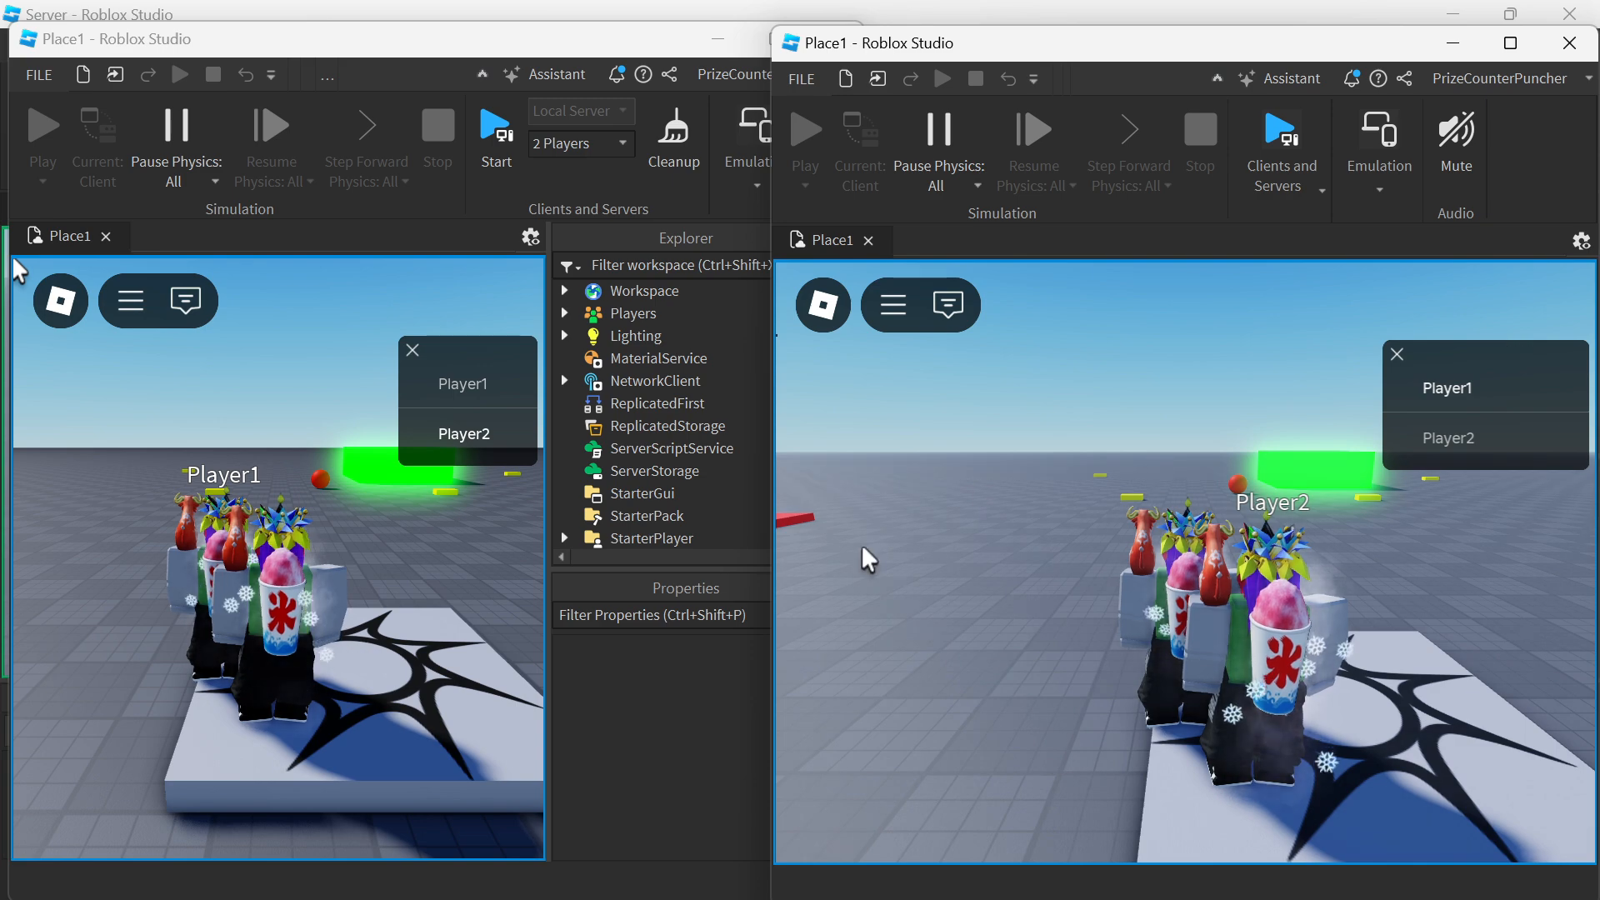
pyautogui.click(800, 295)
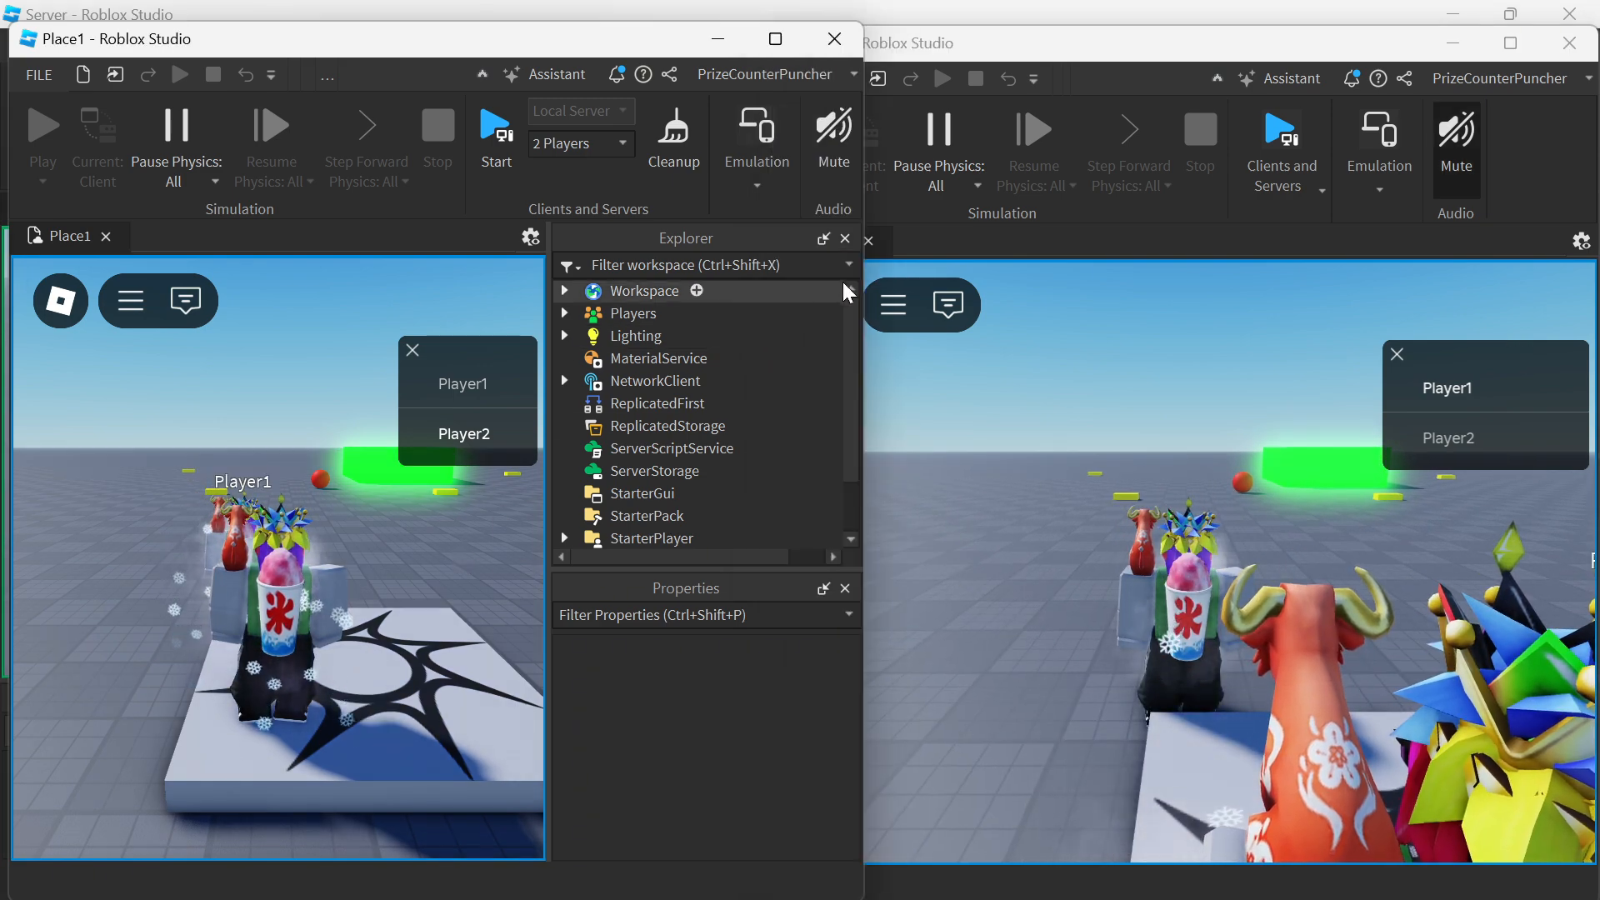
pyautogui.click(846, 239)
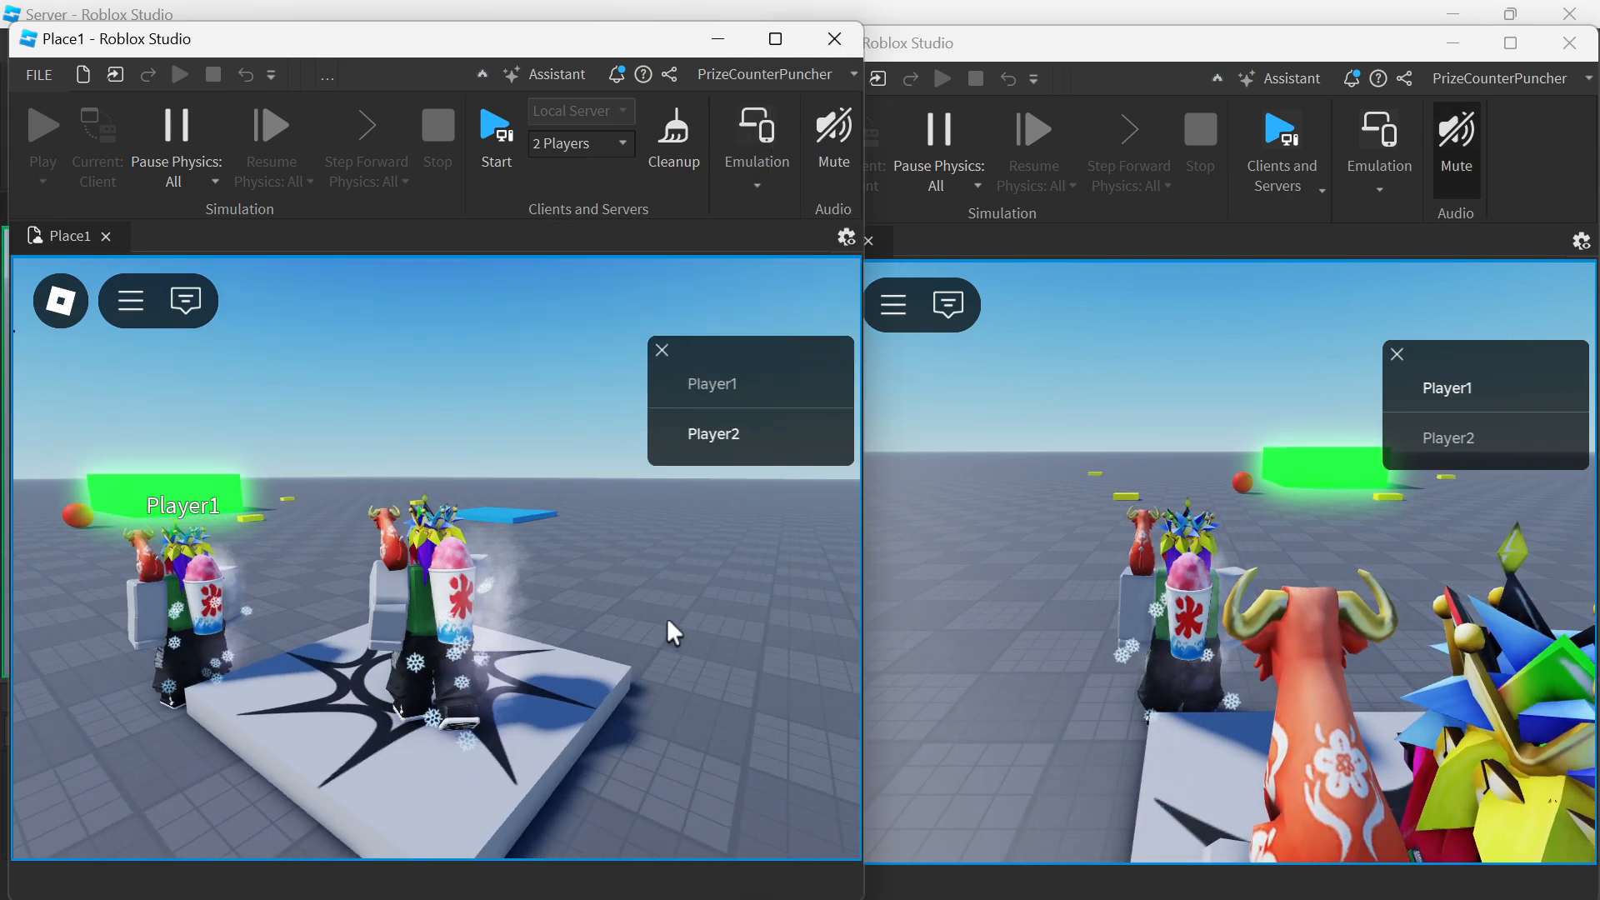
# - Walk Player2 toward the PayMe block until the hint shows 'Player2 is the winner!'
pyautogui.press('w')
pyautogui.press('w')
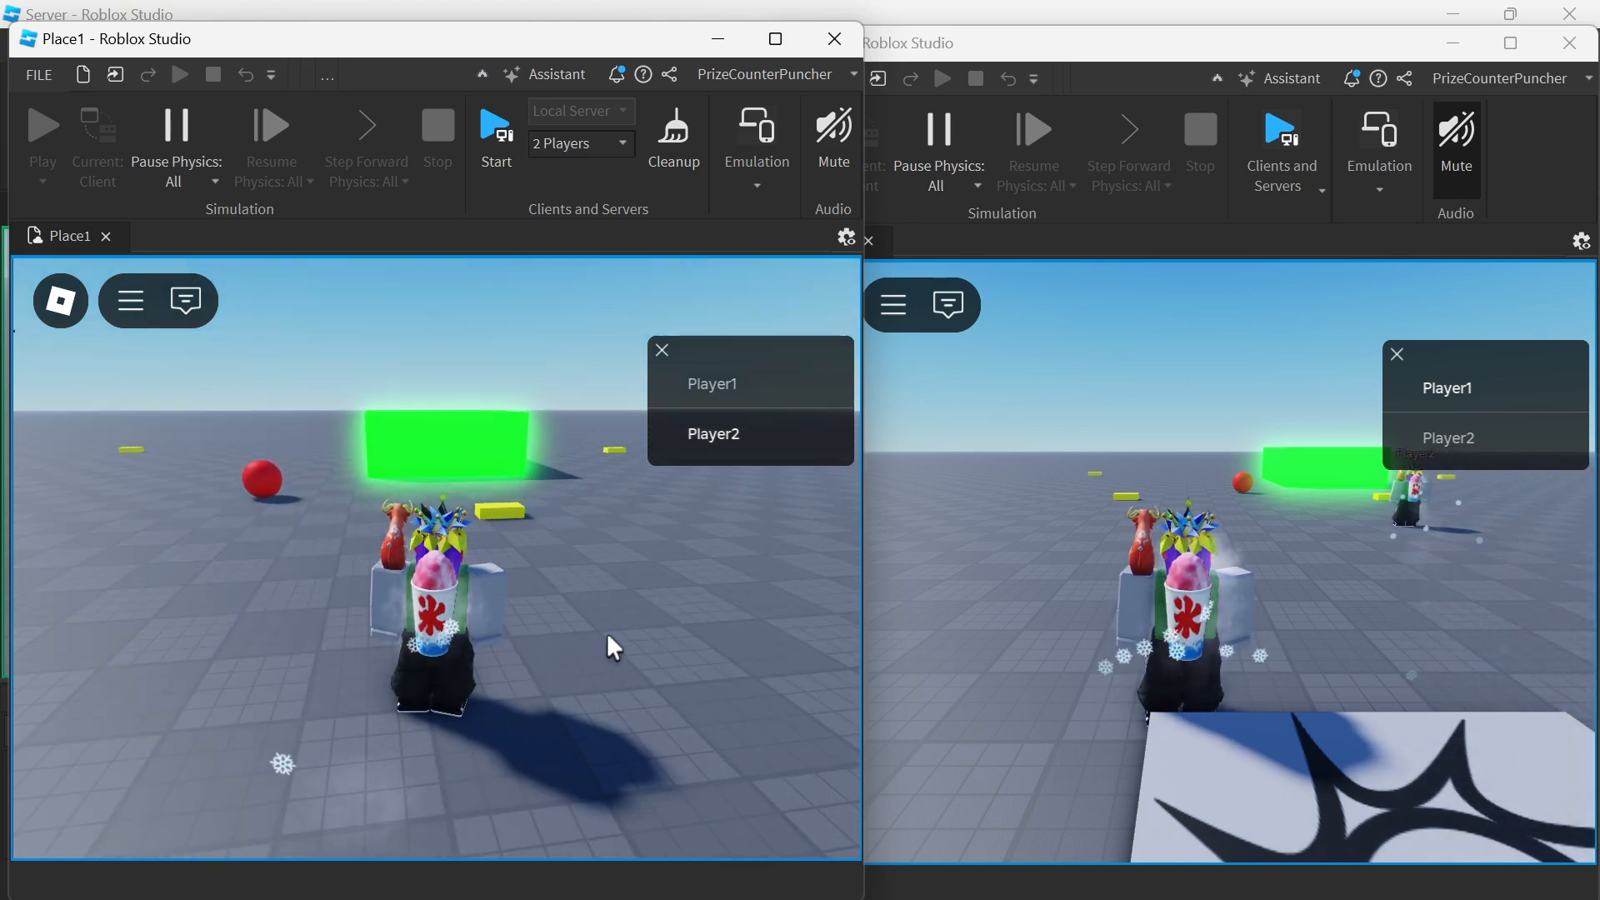
pyautogui.press('w')
pyautogui.press('w')
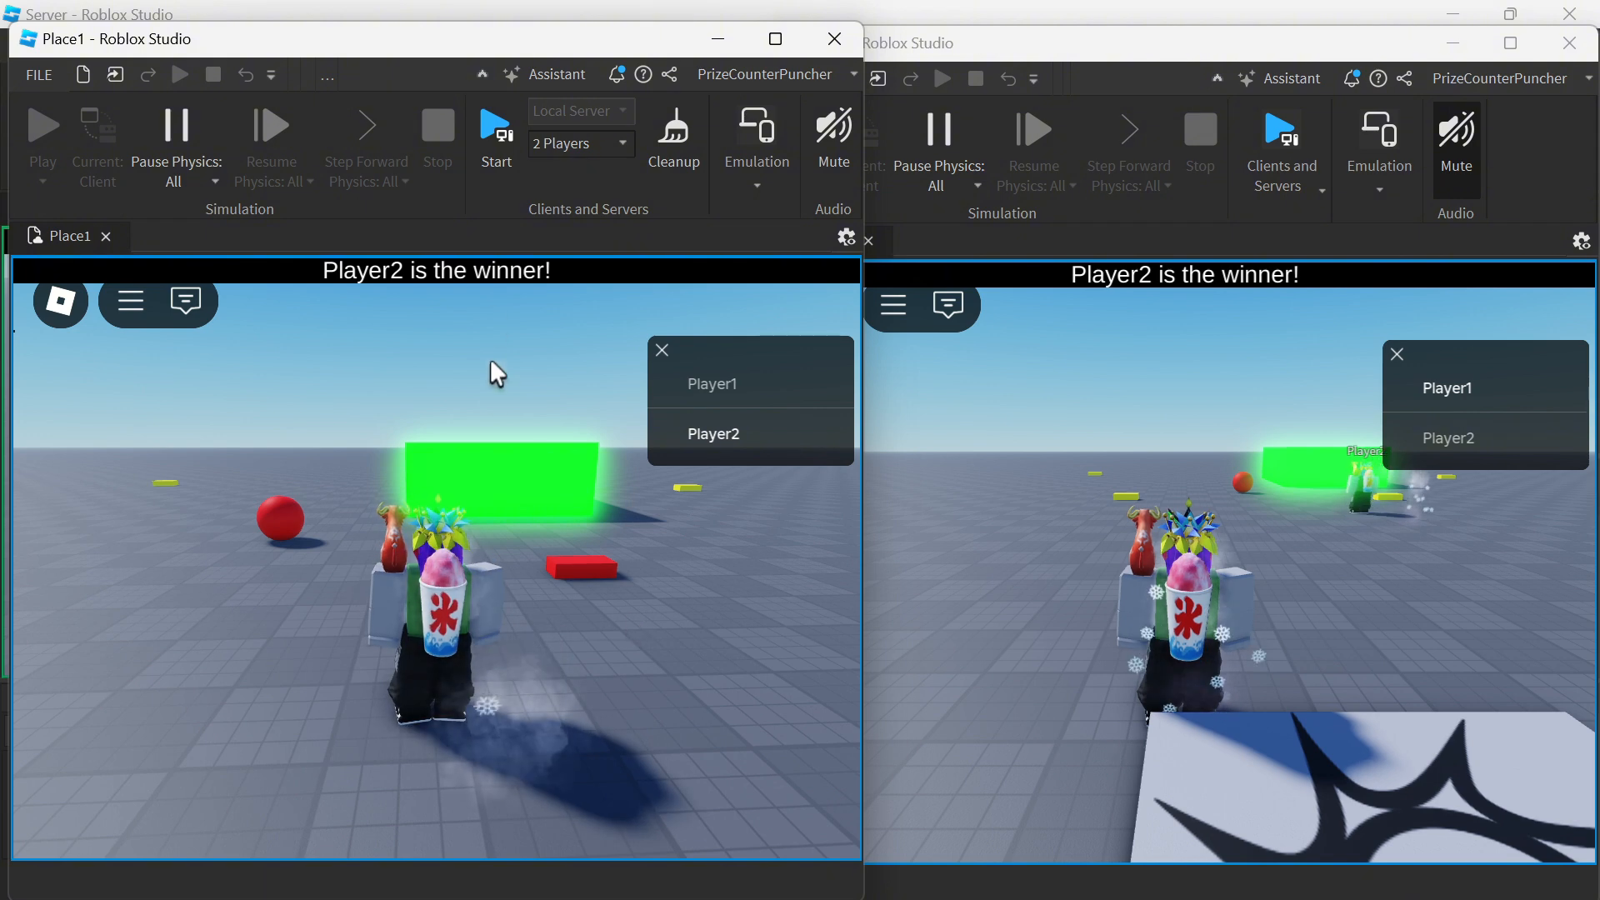